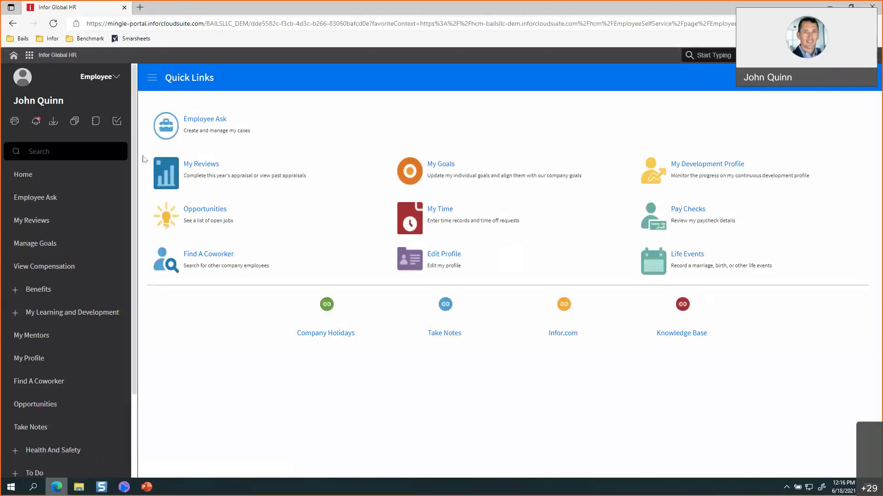
# Step: Switch from the Employee role to the Administrator role and open the Resources search
pyautogui.click(87, 79)
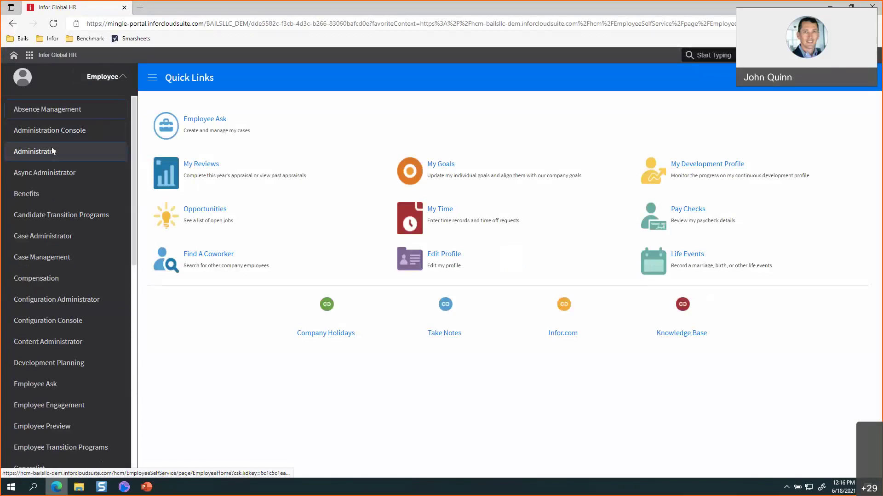
pyautogui.click(53, 151)
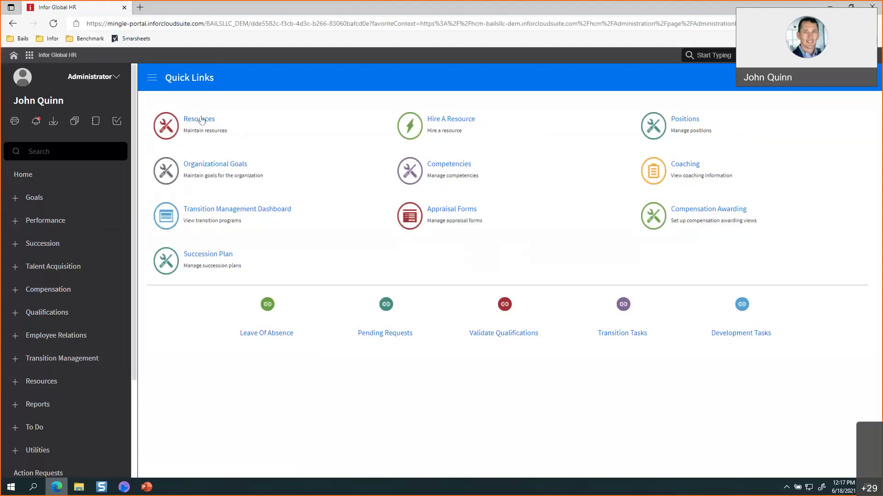
pyautogui.click(201, 120)
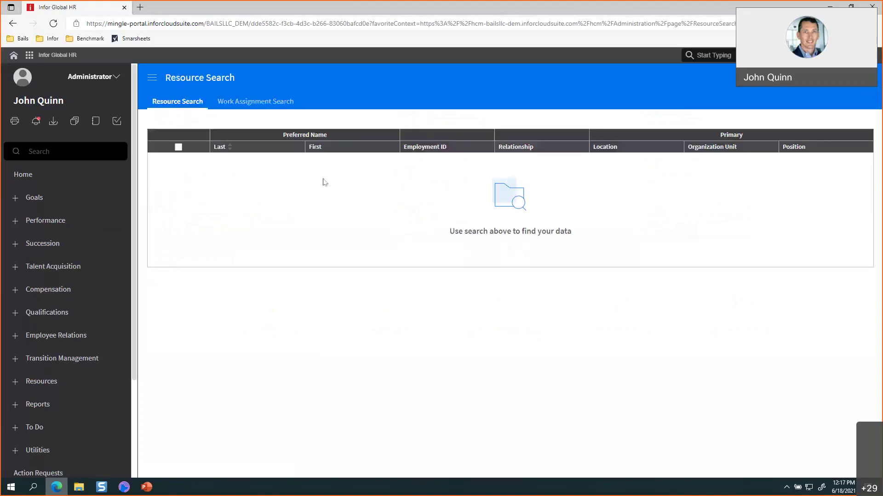
pyautogui.click(316, 187)
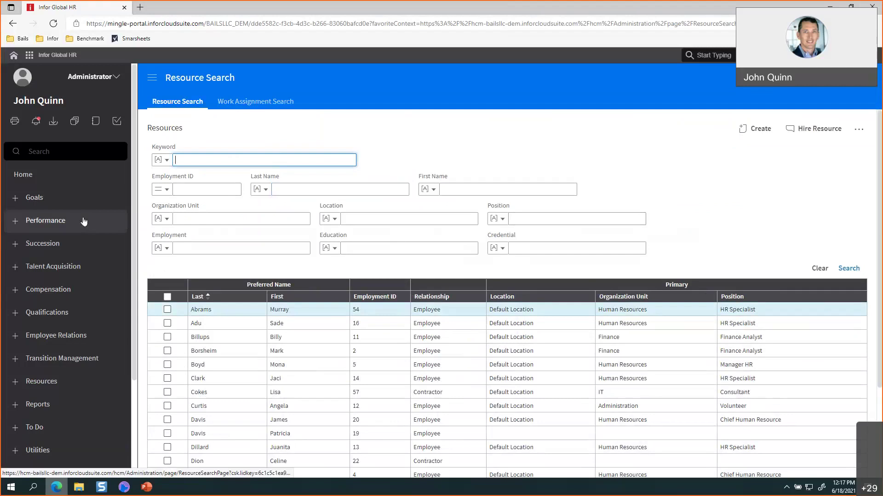
# Step: View the component information of the Keyword search field and close it
pyautogui.click(511, 163)
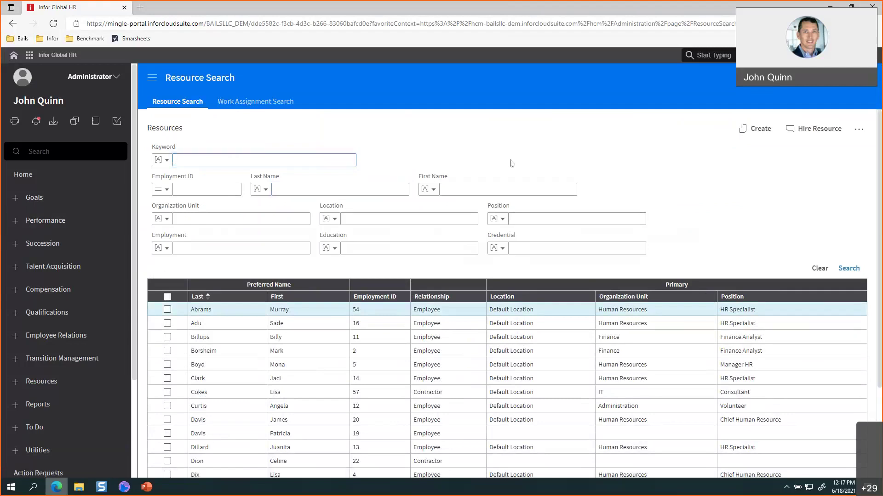
pyautogui.hotkey('ctrl', 'shift', 'i')
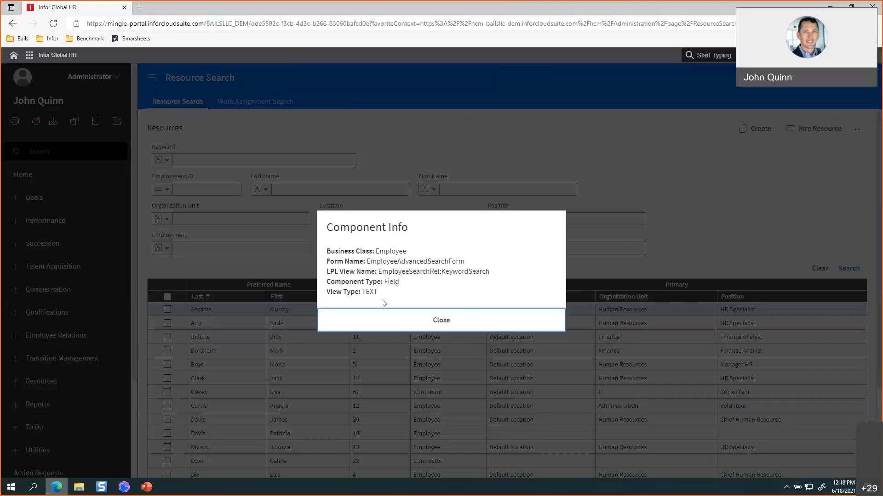
pyautogui.click(451, 319)
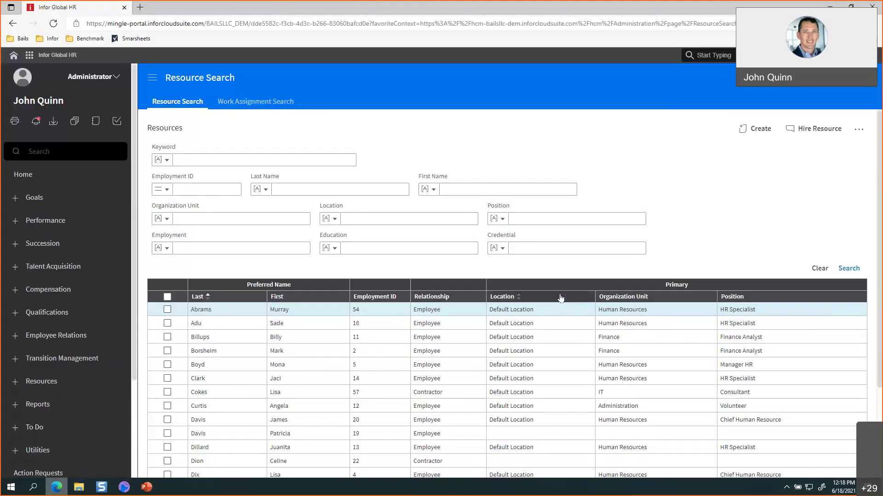
# Step: Sort the resource list by Location and create a configuration of its EmployeeDefaultList view from the list's component information
pyautogui.click(560, 297)
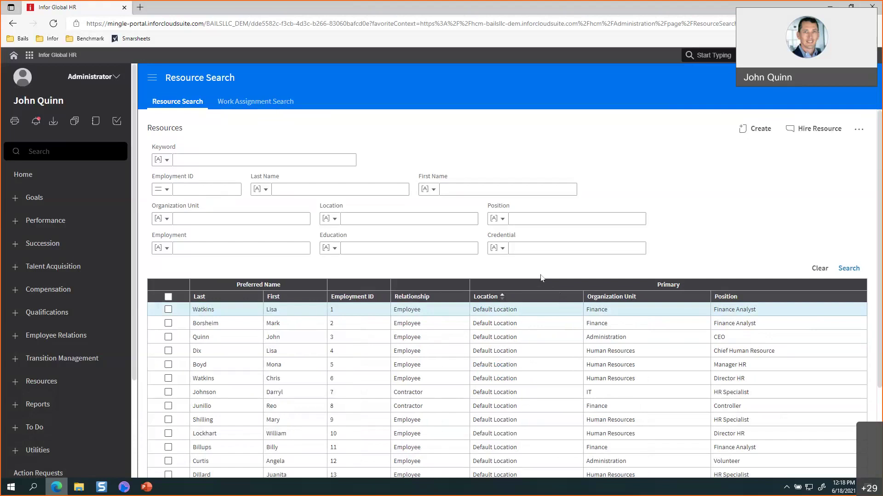
pyautogui.keyDown('ctrl'); pyautogui.keyDown('shift'); pyautogui.click(561, 280); pyautogui.keyUp('shift'); pyautogui.keyUp('ctrl')
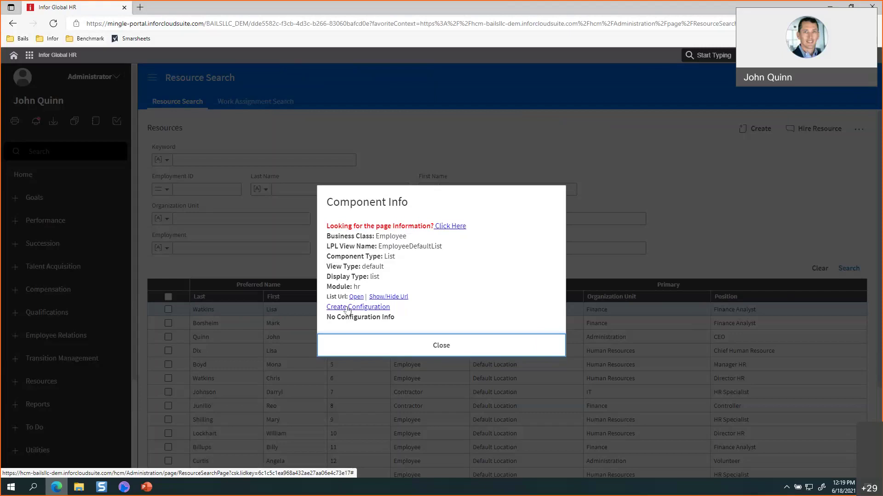
pyautogui.click(347, 308)
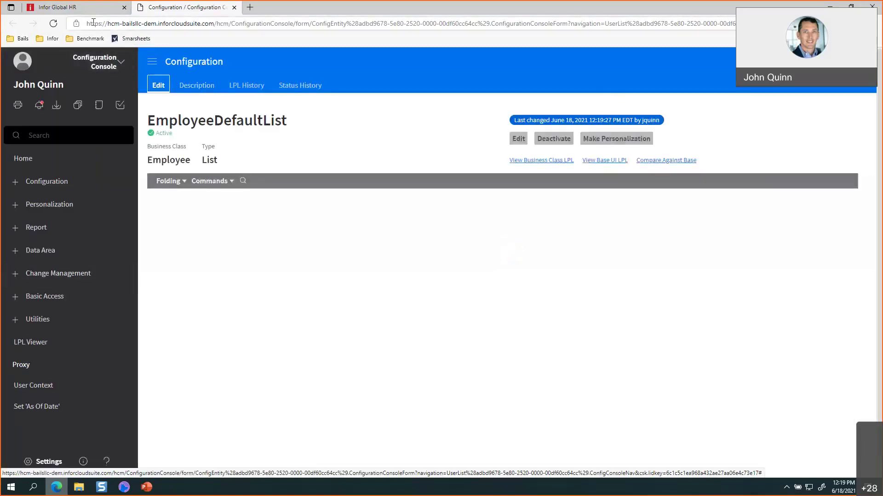
pyautogui.click(93, 6)
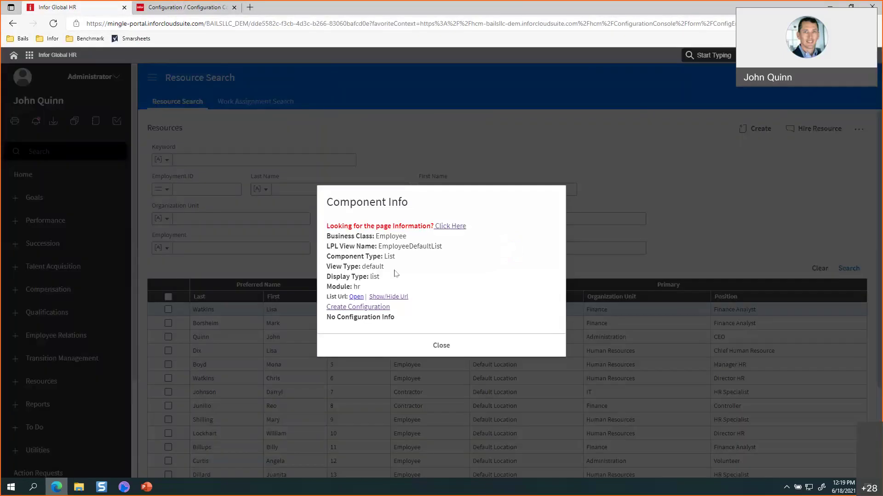
pyautogui.click(440, 349)
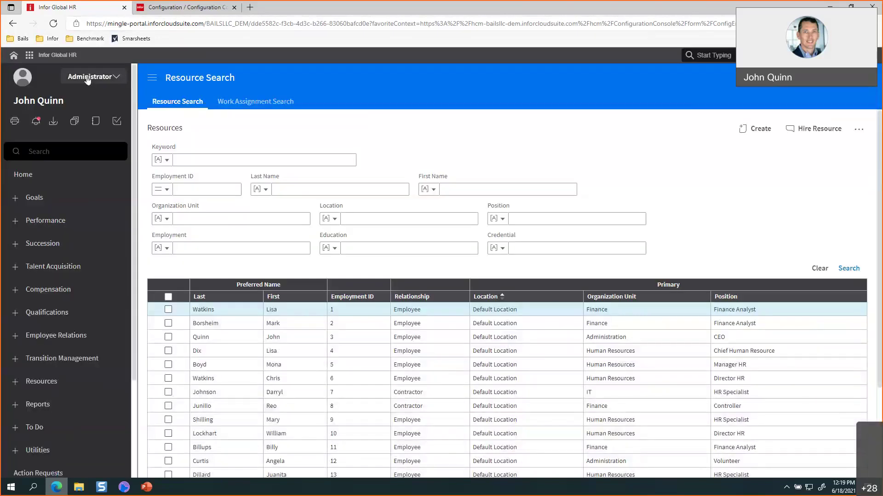
# Step: Look through the roles available from the Resource Search page
pyautogui.click(87, 77)
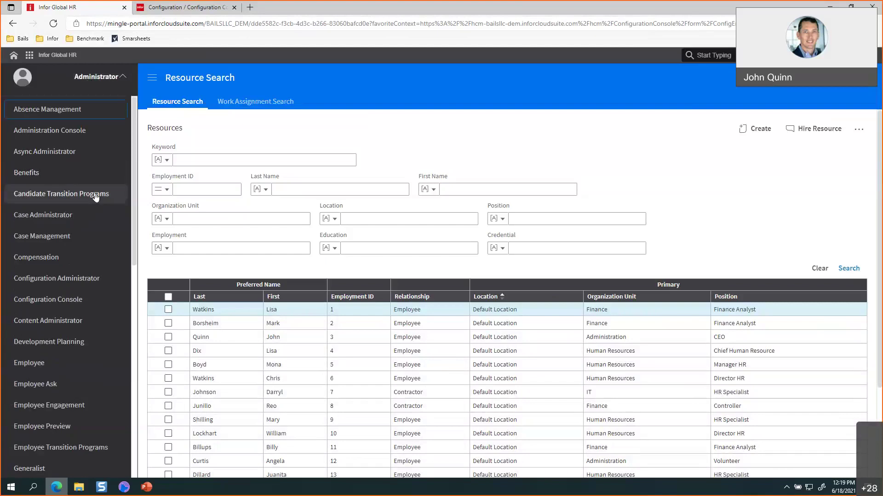
pyautogui.scroll(-6, 71, 259)
pyautogui.scroll(7, 72, 265)
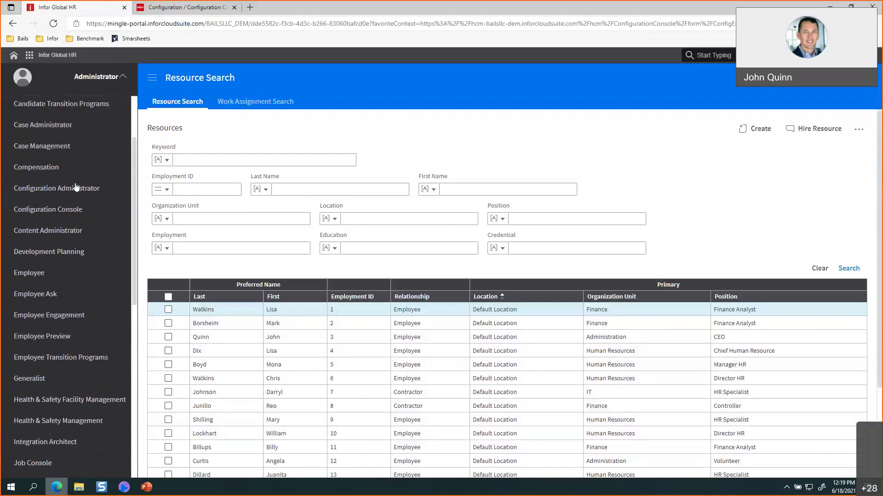
pyautogui.scroll(3, 76, 187)
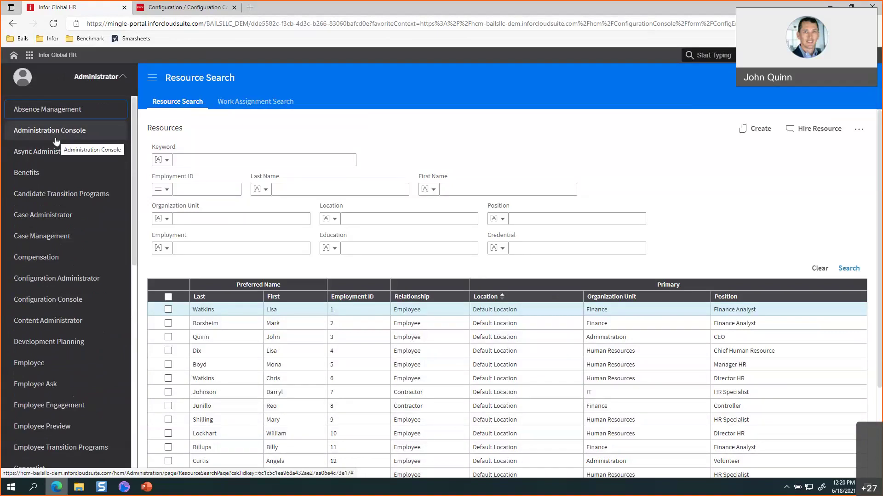
# Step: Check the roles available from the EmployeeDefaultList configuration page, and close that page
pyautogui.click(170, 10)
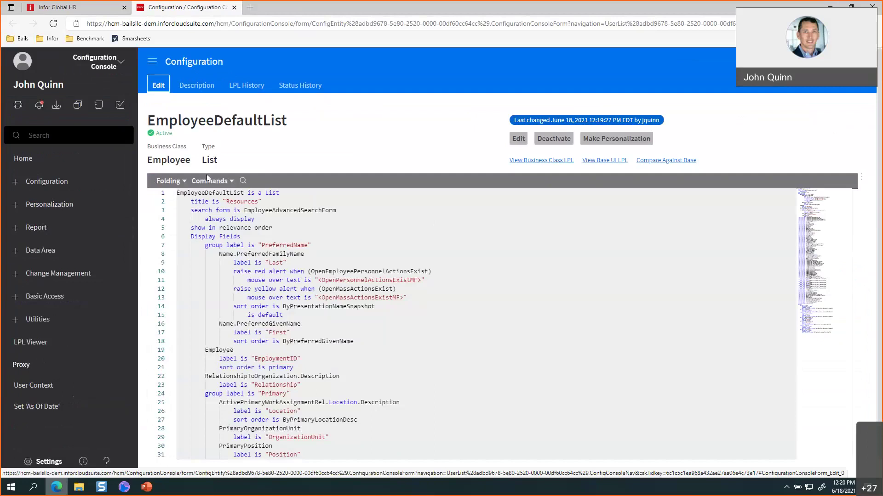
pyautogui.click(97, 62)
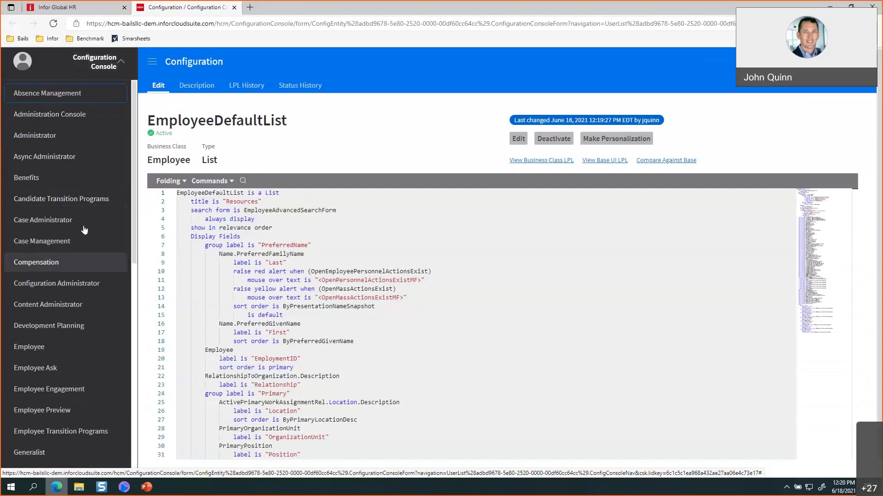
pyautogui.scroll(-5, 81, 230)
pyautogui.scroll(5, 78, 193)
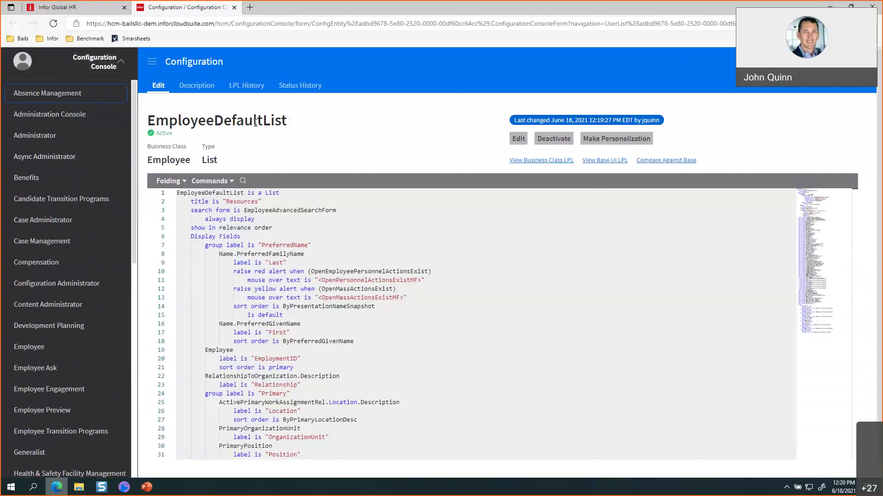
pyautogui.click(234, 8)
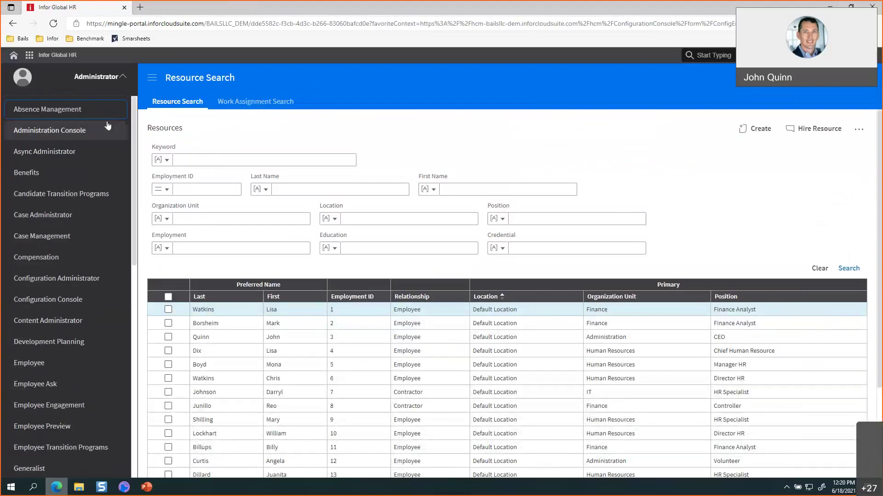
# Step: Switch from the Administrator role to the Configuration Console role
pyautogui.click(106, 78)
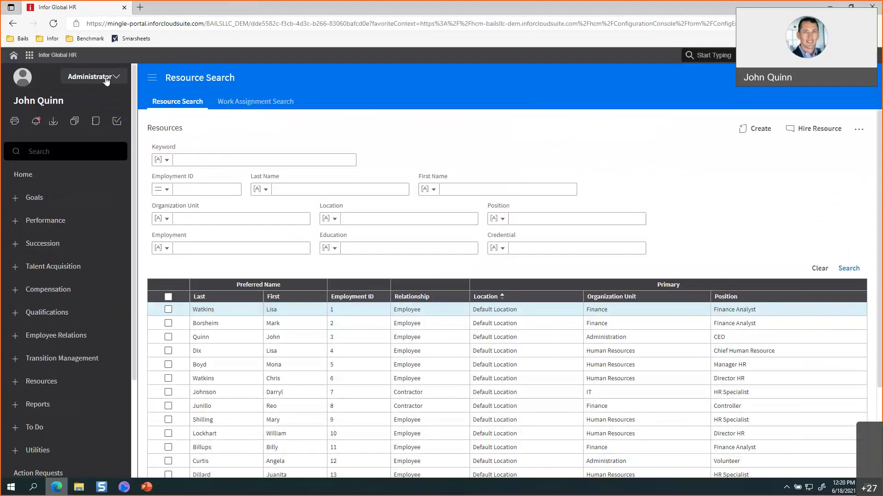
pyautogui.click(106, 78)
pyautogui.scroll(-5, 94, 149)
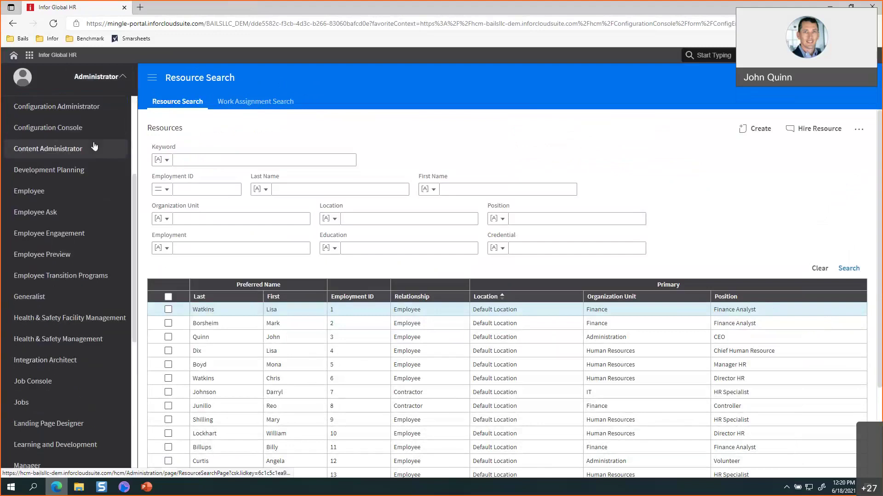
pyautogui.scroll(-3, 93, 172)
pyautogui.scroll(3, 94, 172)
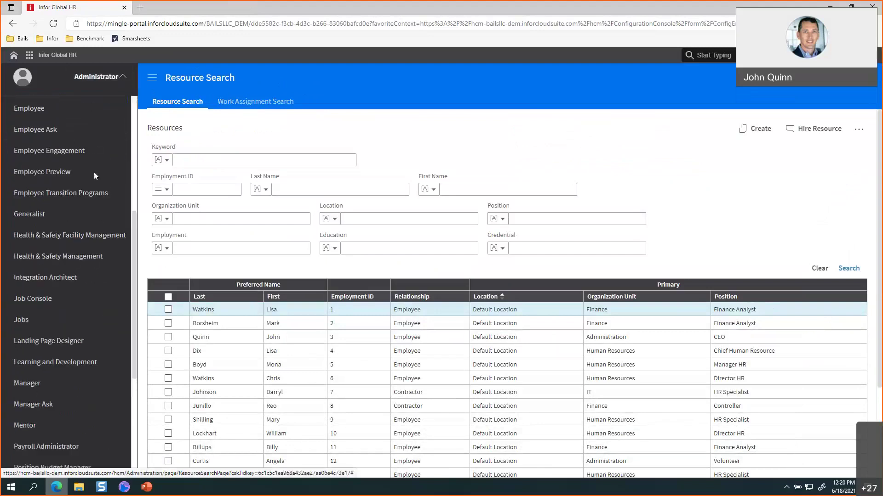
pyautogui.scroll(1, 94, 177)
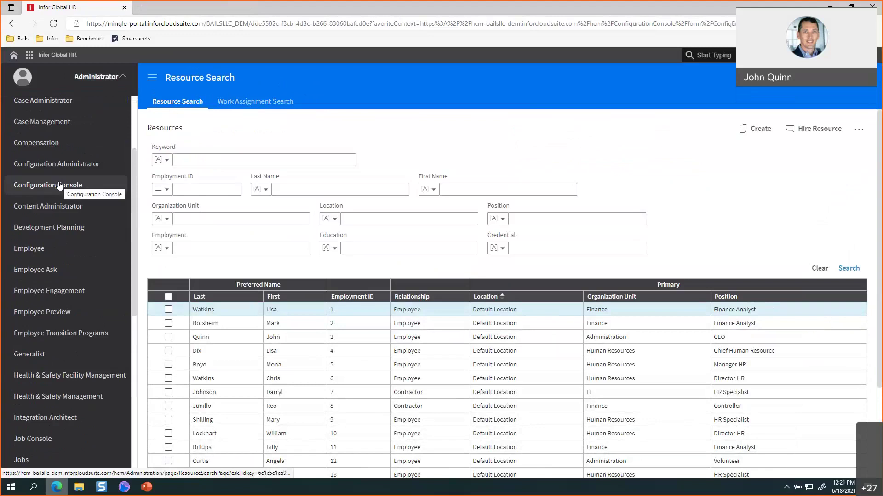
pyautogui.click(59, 185)
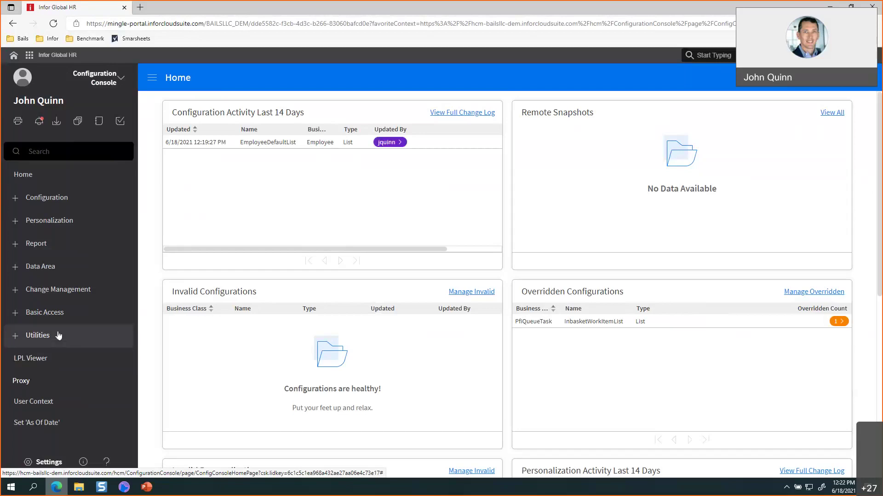
# Step: Examine the Change Management options of the Configuration Console and its list of available roles
pyautogui.click(60, 294)
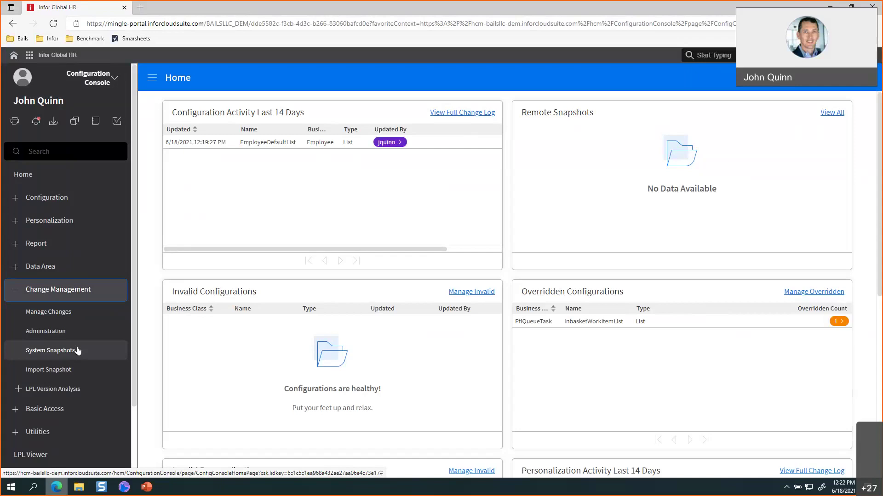
pyautogui.click(21, 293)
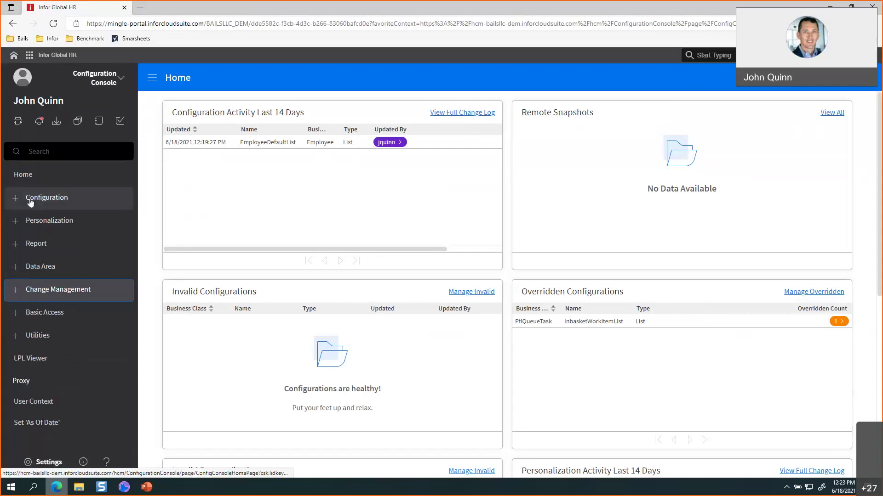
pyautogui.click(122, 79)
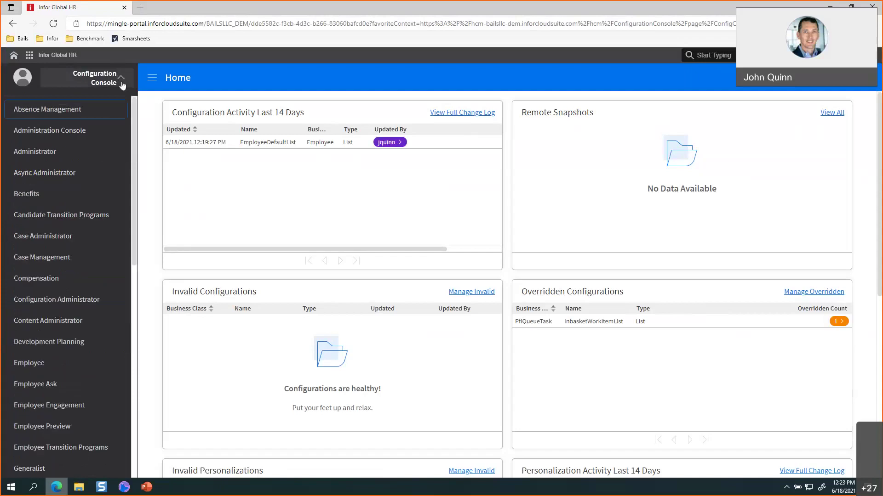
pyautogui.click(122, 82)
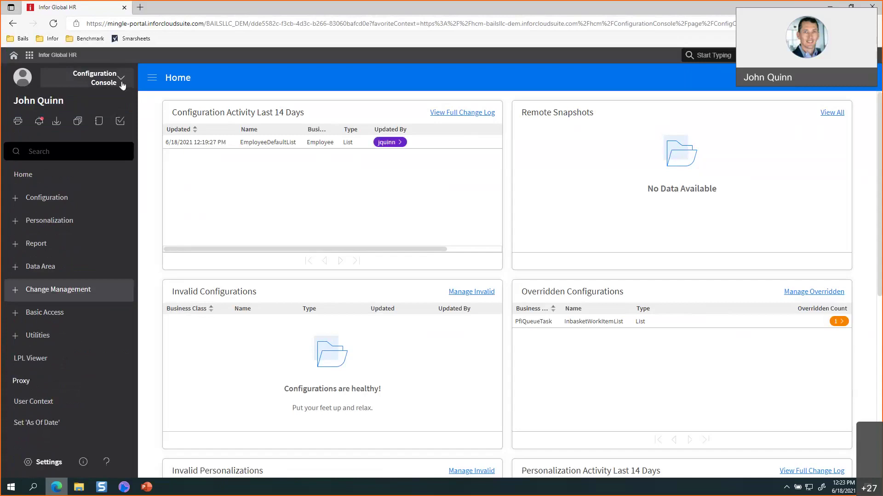
# Step: Switch to the Security Administration role and look through its User Management, Configurations and Administration options
pyautogui.click(122, 86)
pyautogui.scroll(-5, 99, 134)
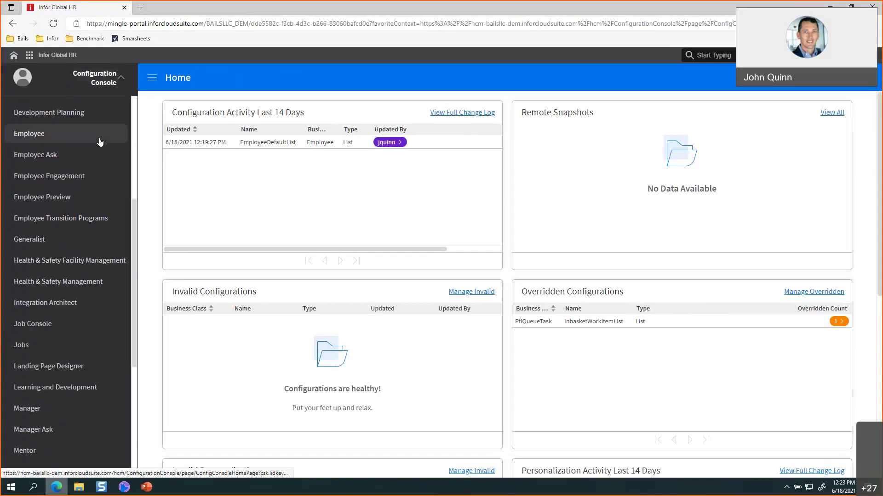
pyautogui.scroll(-5, 99, 142)
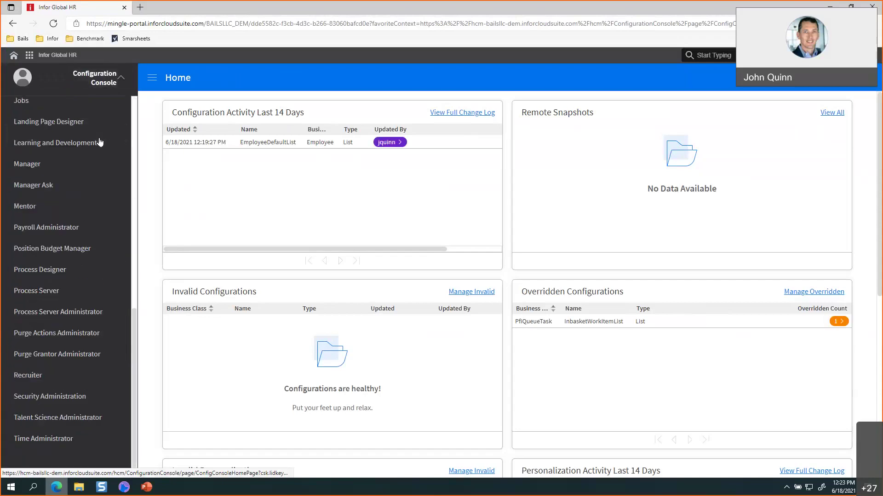
pyautogui.click(71, 403)
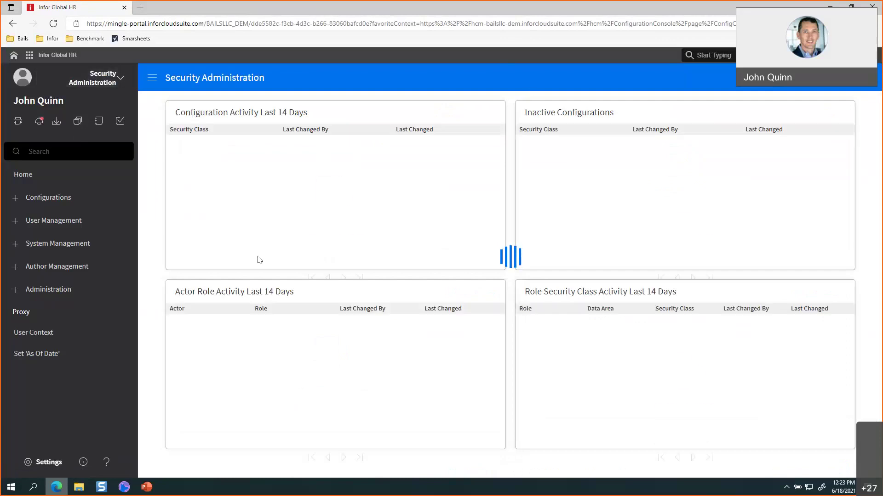
pyautogui.click(63, 226)
pyautogui.click(64, 224)
pyautogui.click(54, 200)
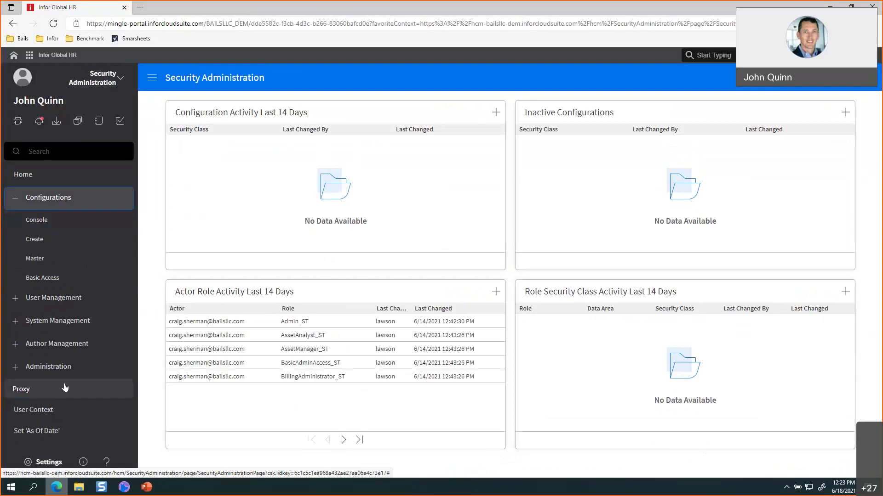
pyautogui.click(63, 366)
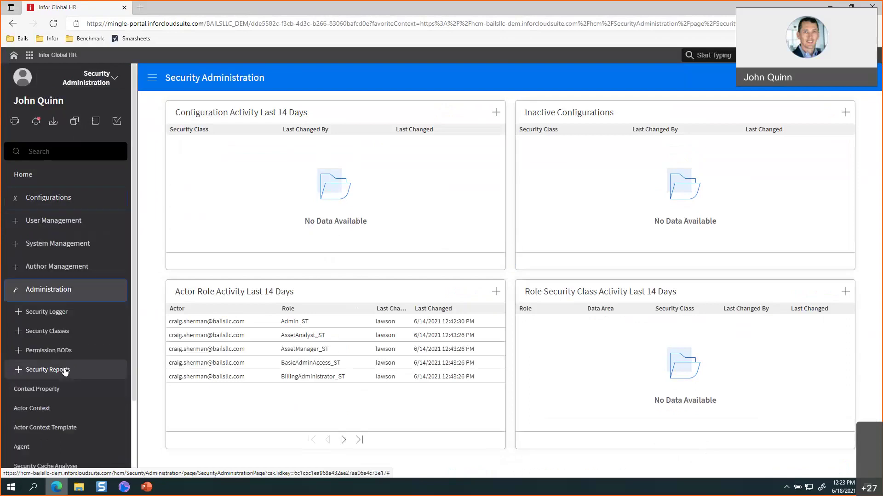
# Step: Switch from the Security Administration role back to the Configuration Console role
pyautogui.click(112, 82)
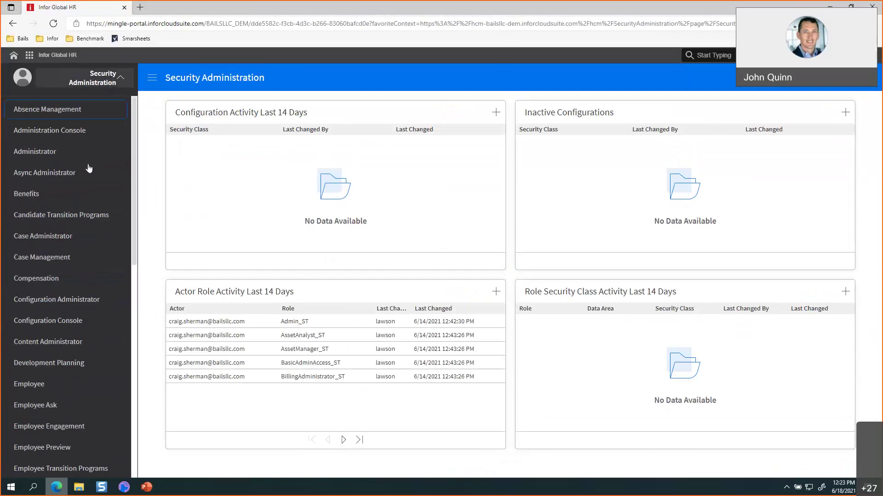
pyautogui.click(78, 322)
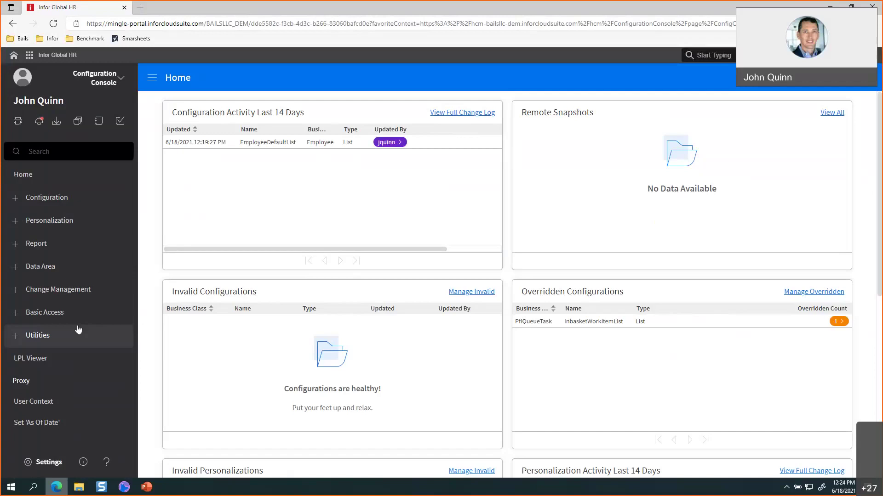
# Step: Look through the full list of available roles while staying in the Configuration Console role
pyautogui.click(111, 84)
pyautogui.scroll(-5, 59, 414)
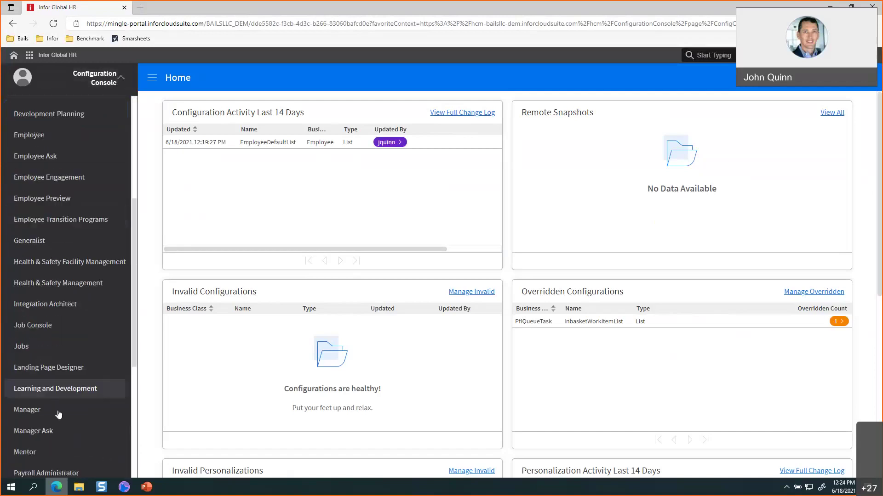
pyautogui.scroll(-3, 59, 447)
pyautogui.scroll(8, 50, 436)
pyautogui.click(86, 83)
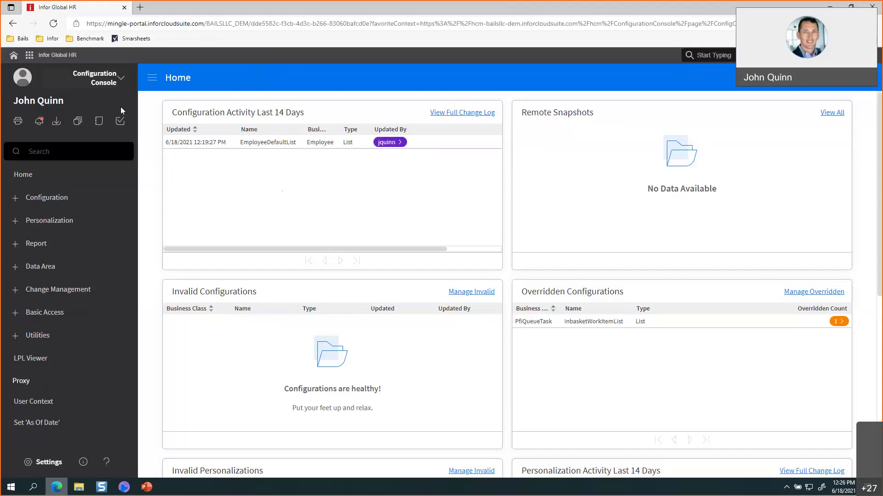
# Step: Examine the Home dashboard's configuration, personalization, report, remote snapshot and unused tag widgets
pyautogui.click(17, 174)
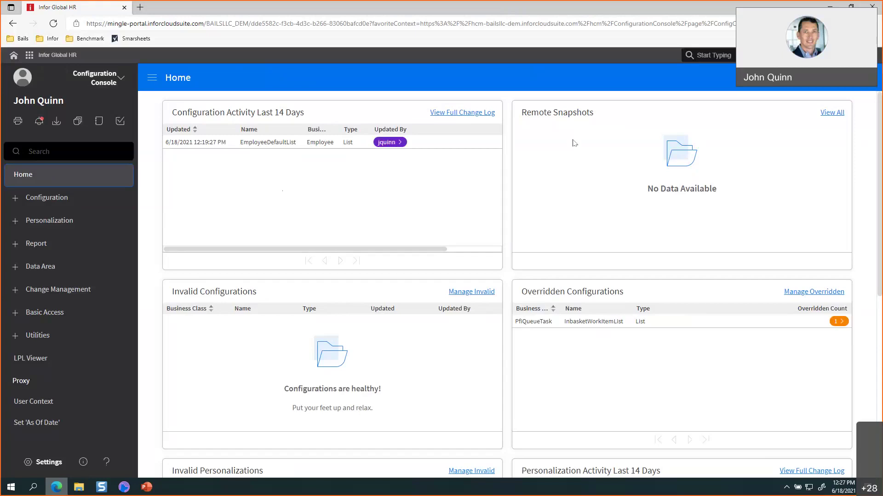
pyautogui.scroll(-7, 448, 327)
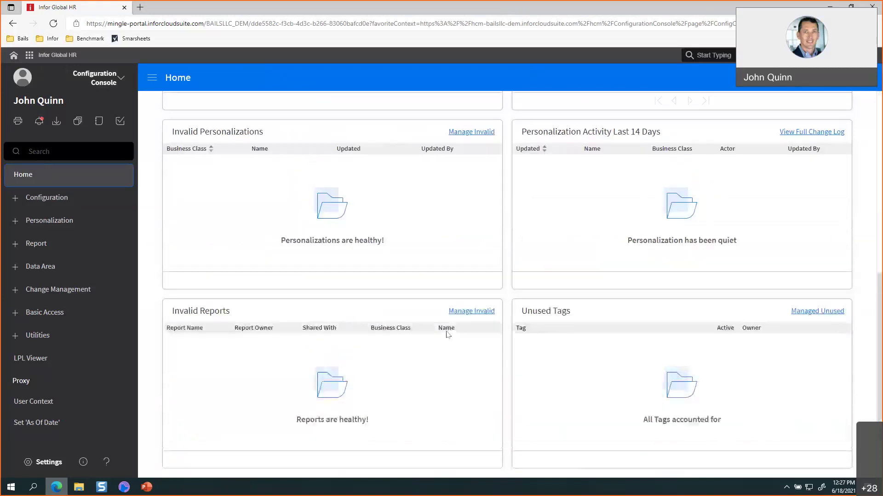
pyautogui.scroll(2, 446, 331)
pyautogui.scroll(5, 448, 335)
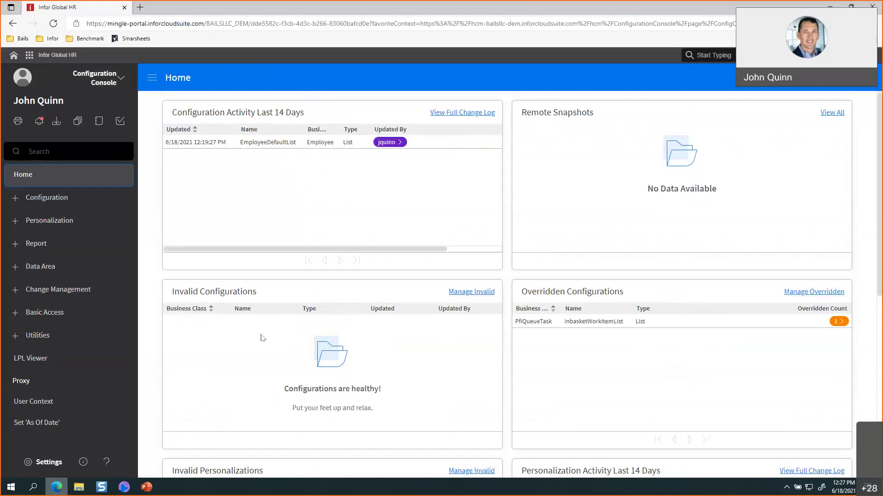
pyautogui.scroll(-1, 261, 338)
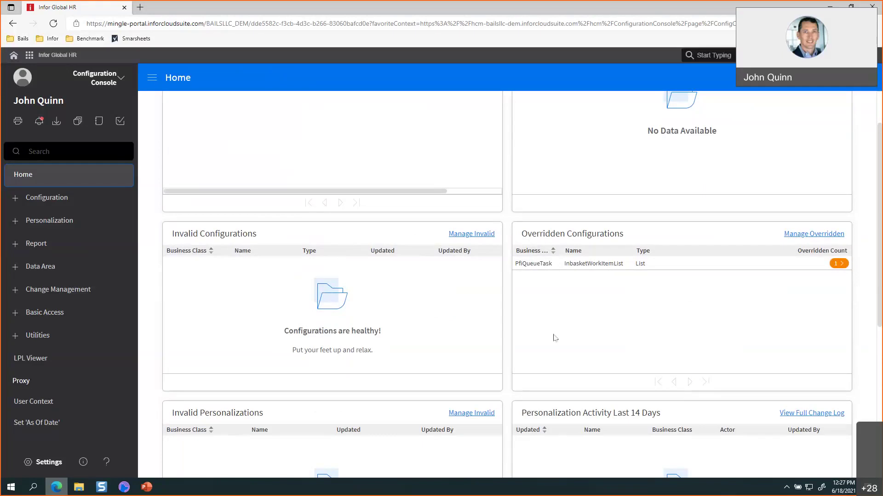
pyautogui.scroll(-2, 555, 338)
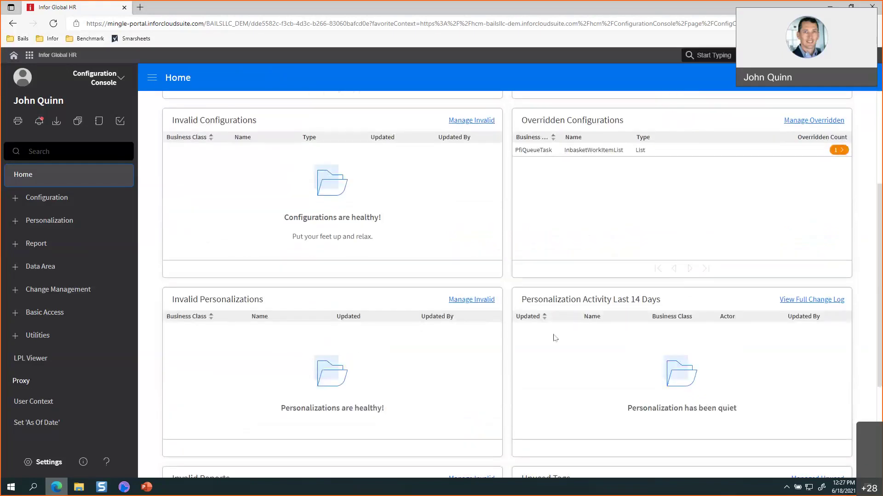
pyautogui.scroll(2, 555, 338)
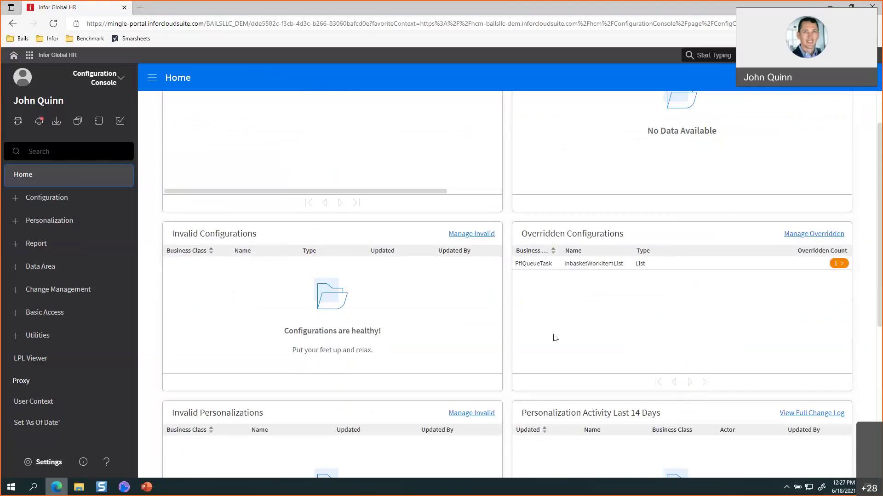
pyautogui.scroll(-2, 555, 338)
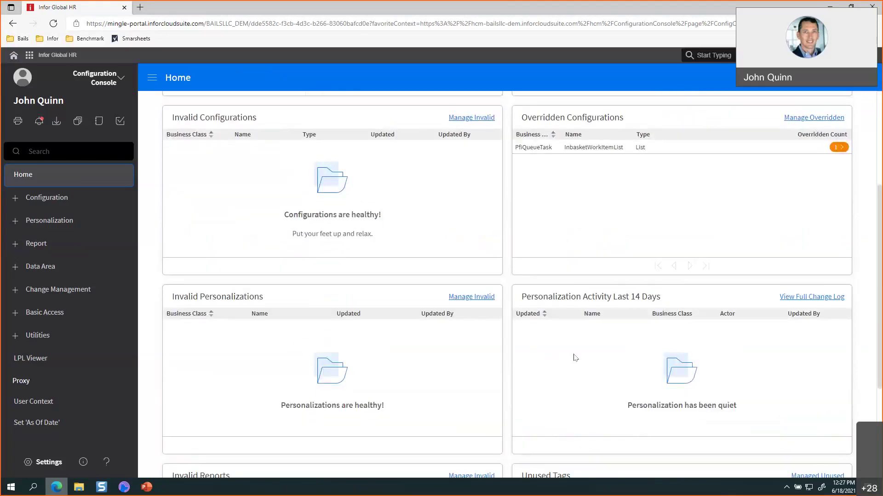
pyautogui.scroll(3, 575, 358)
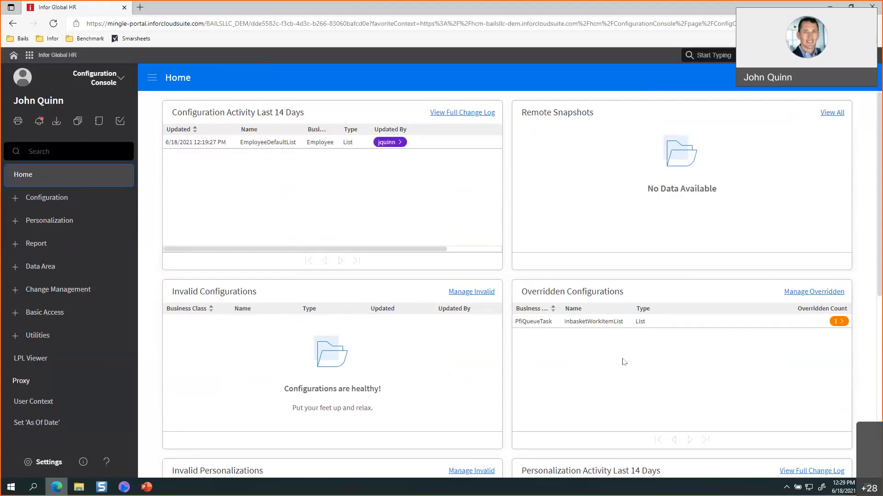
pyautogui.scroll(-1, 623, 362)
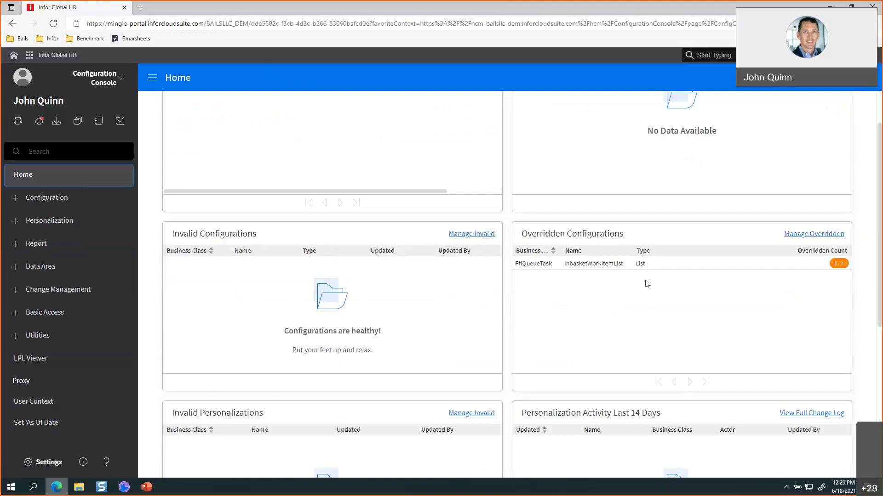
pyautogui.scroll(-3, 646, 283)
pyautogui.scroll(4, 646, 283)
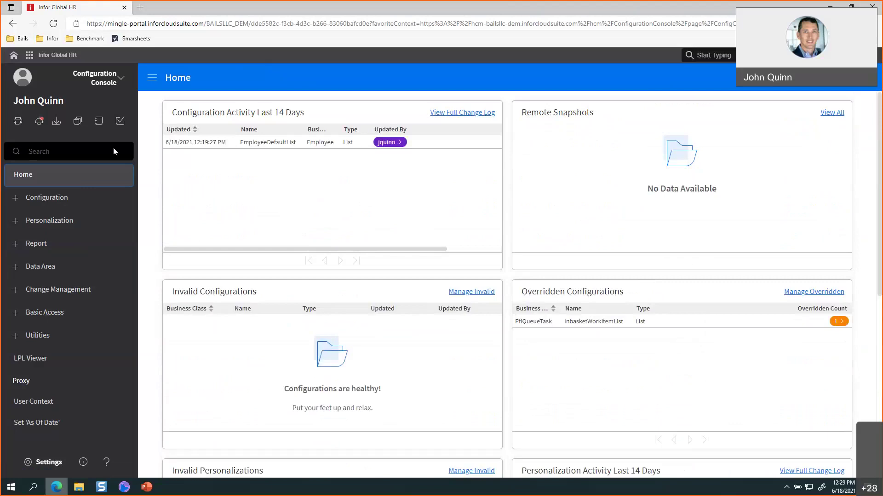
# Step: Open the online help documentation and view the Global HR July 2021 notes under Release Notes 2021, July 2021 Production Update
pyautogui.click(29, 57)
pyautogui.click(106, 461)
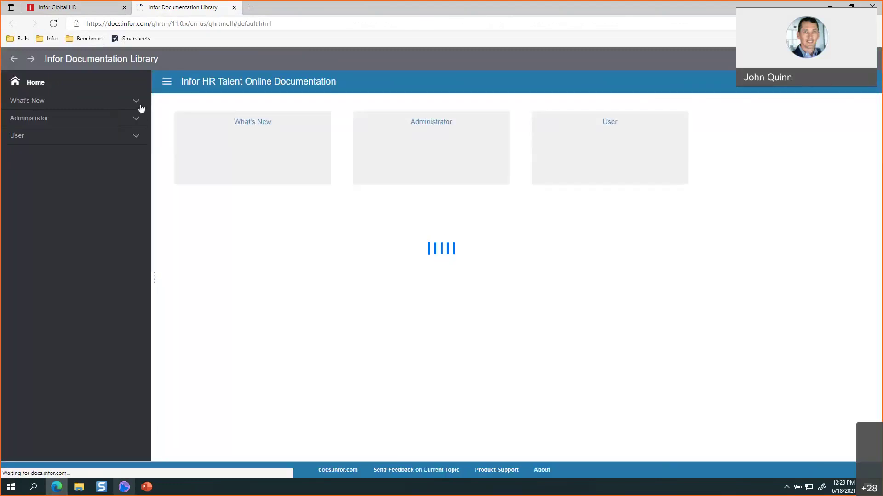
pyautogui.click(135, 101)
pyautogui.click(12, 118)
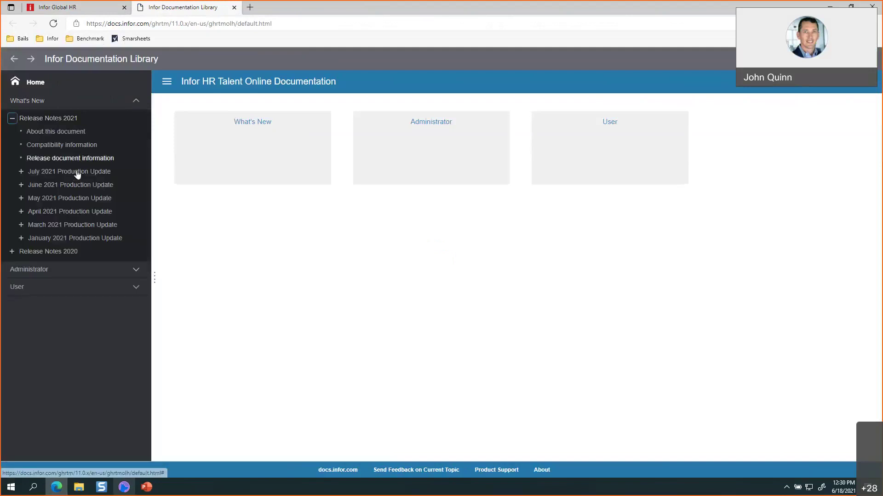
pyautogui.click(21, 172)
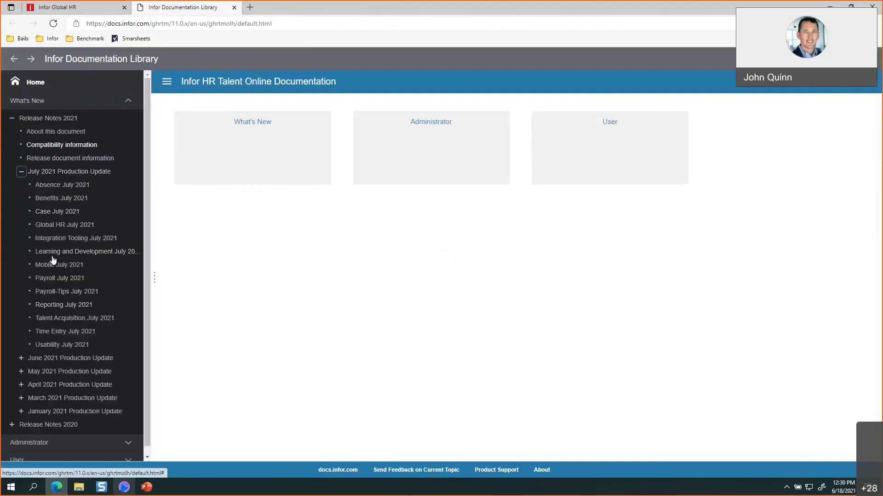
pyautogui.click(90, 227)
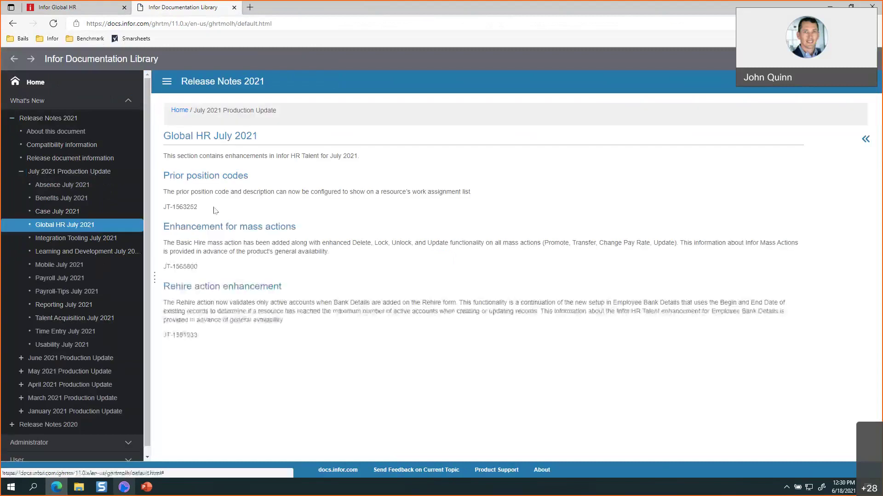
# Step: Return to Infor Global HR and look through the Configuration and Personalization options of the Configuration Console role
pyautogui.click(92, 8)
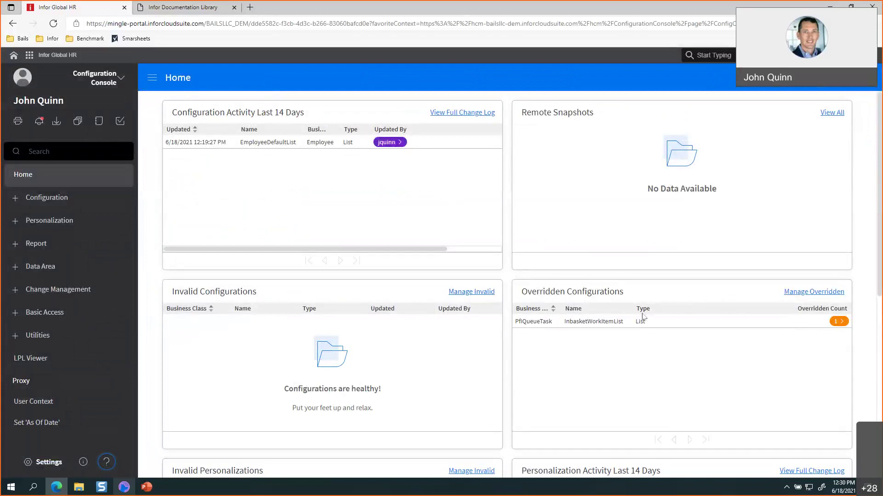
pyautogui.click(11, 202)
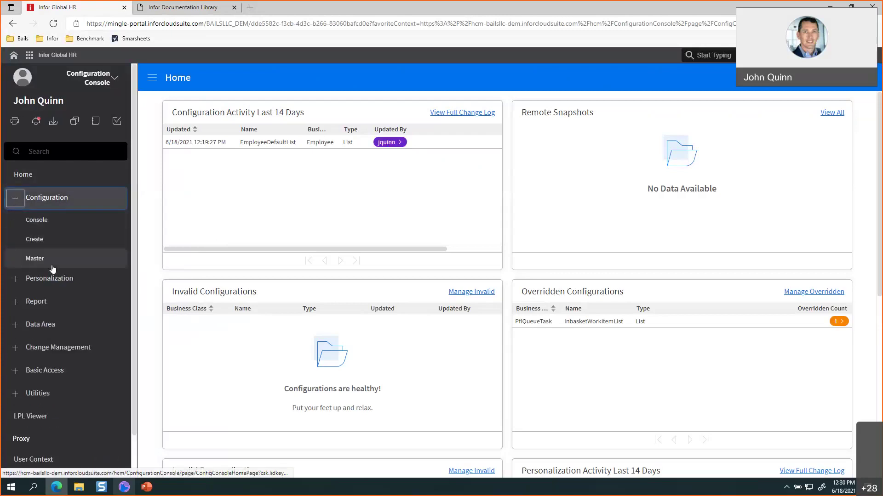
pyautogui.click(48, 199)
pyautogui.click(48, 199)
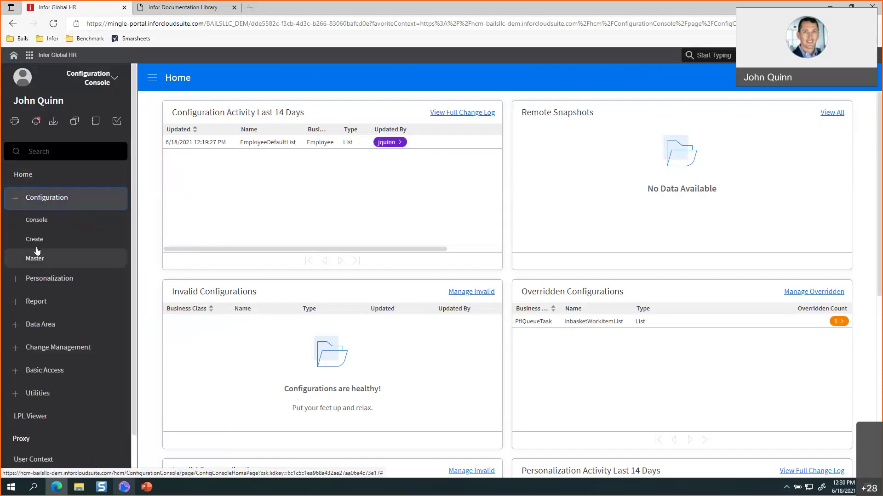
pyautogui.click(47, 289)
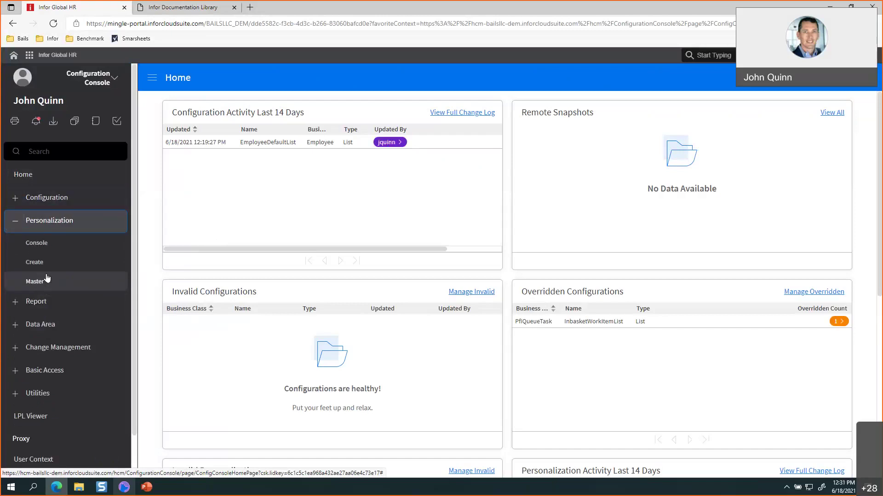
pyautogui.click(47, 222)
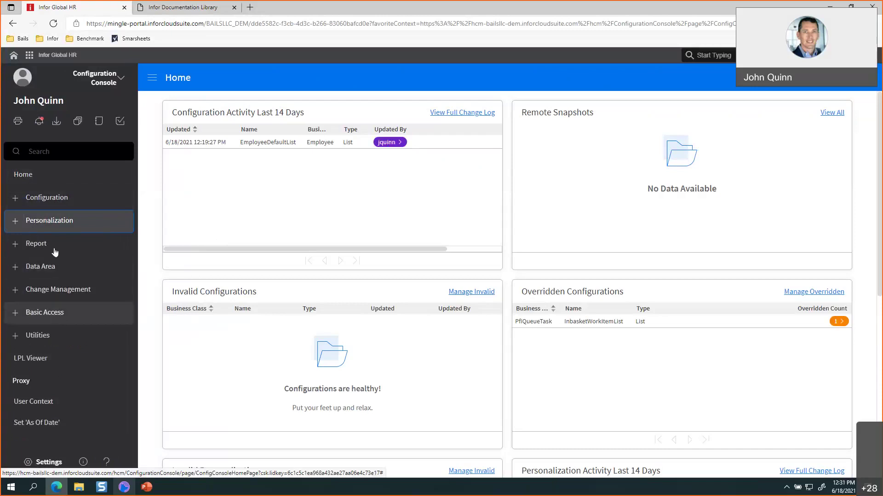
# Step: Open the configuration Console page and view the code of the ATSApproverTemplateCF and ATSOfferLetterTemplateForm configurations
pyautogui.click(51, 200)
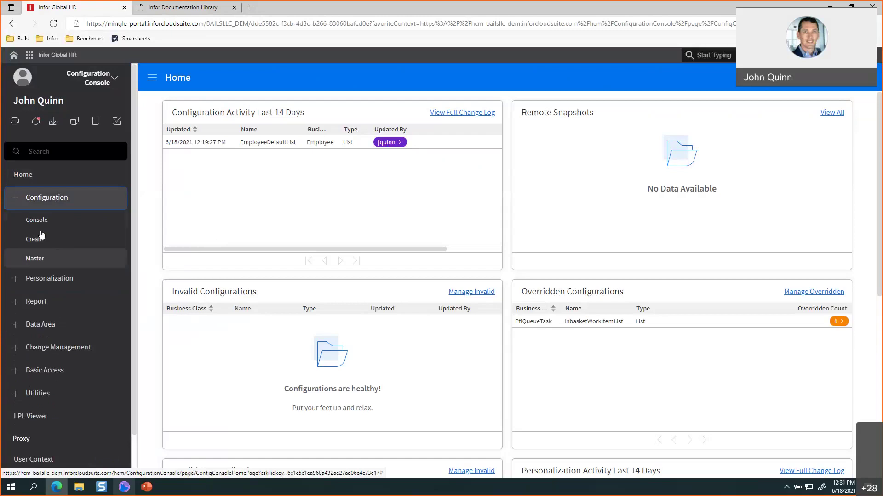
pyautogui.click(42, 220)
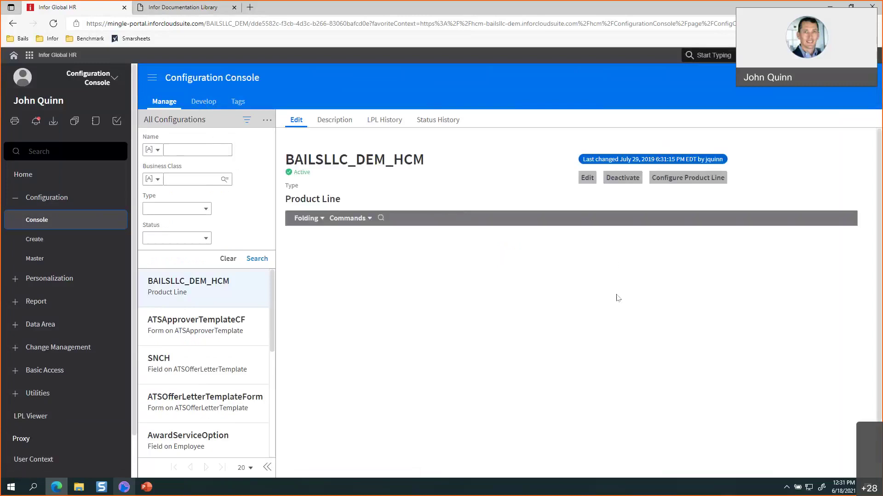
pyautogui.scroll(-1, 200, 326)
pyautogui.click(201, 326)
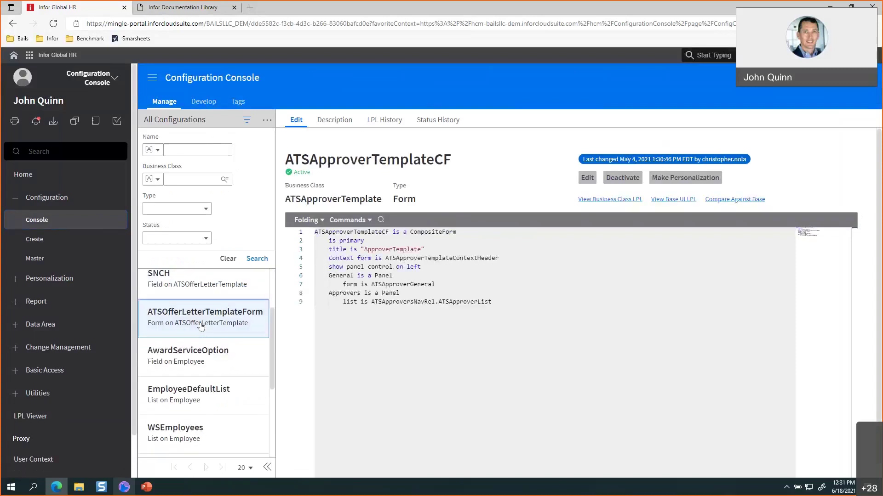
pyautogui.click(201, 376)
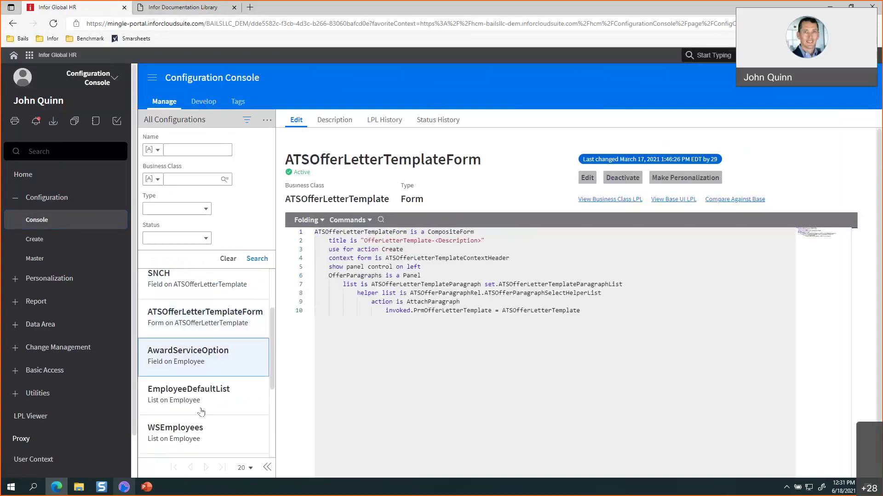
# Step: Open the configuration Create page and examine its Tailor User Interface and Tailor Business Logic options
pyautogui.click(37, 238)
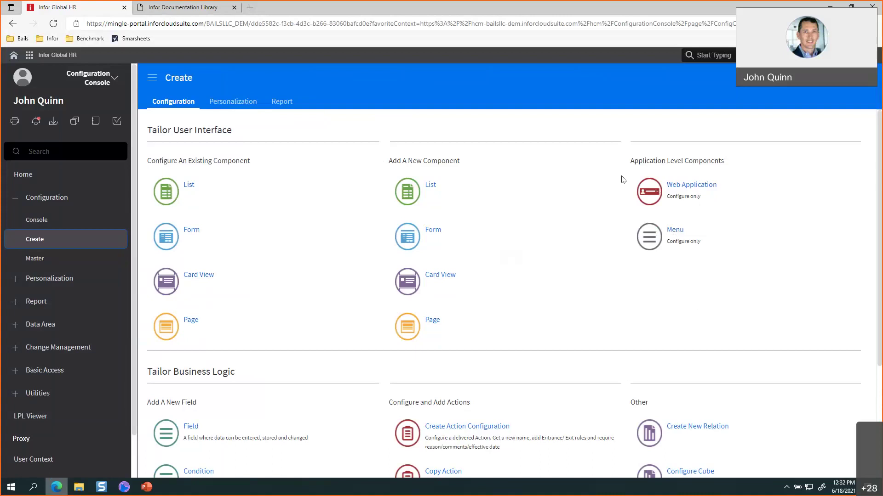
pyautogui.scroll(-3, 183, 351)
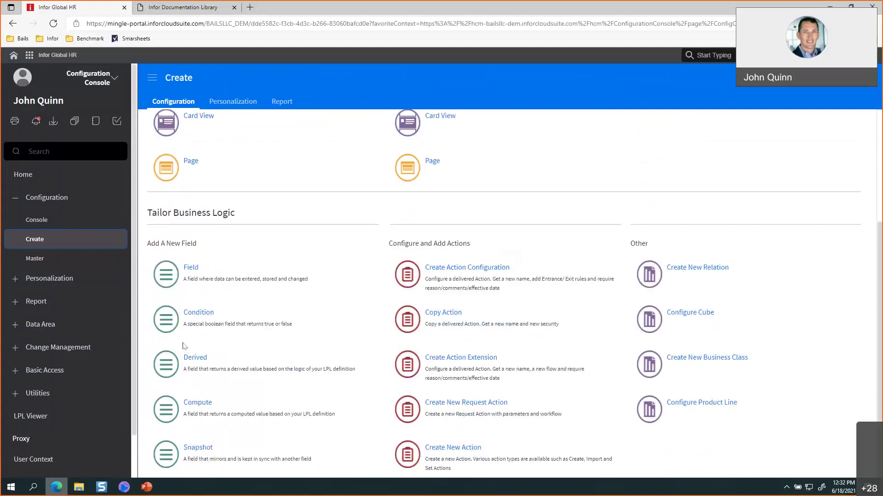
pyautogui.scroll(3, 183, 345)
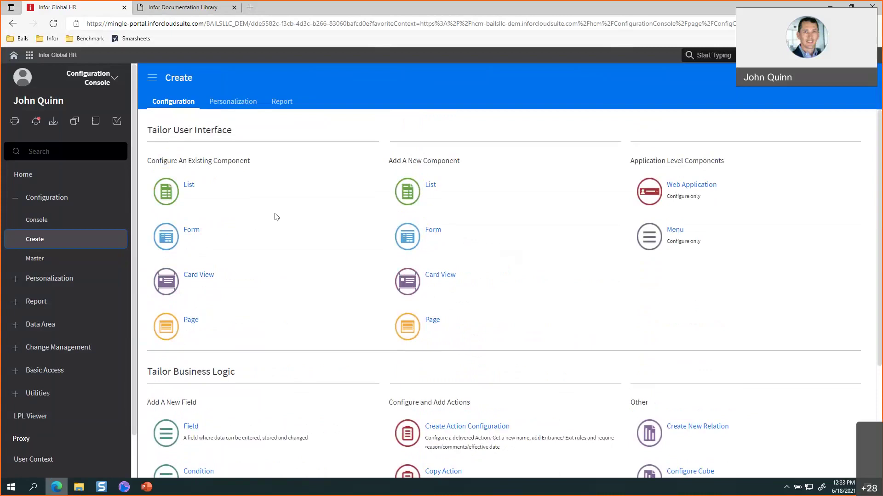
pyautogui.scroll(-3, 276, 217)
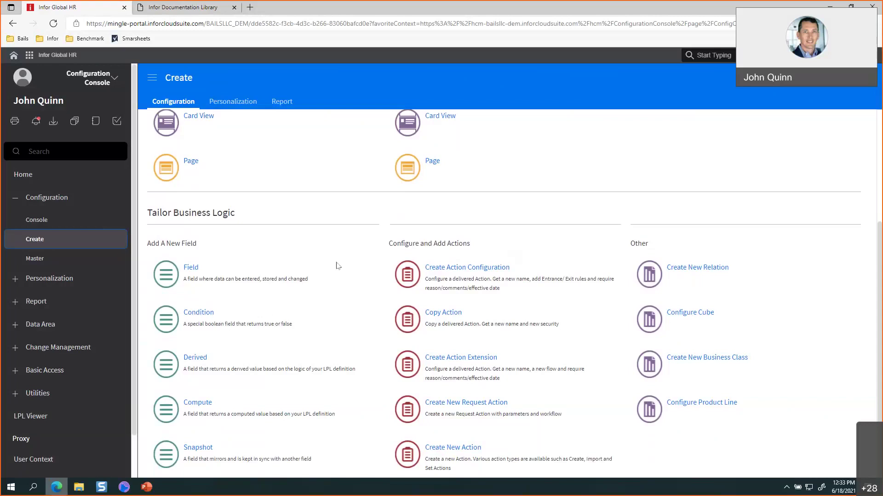
pyautogui.scroll(3, 337, 266)
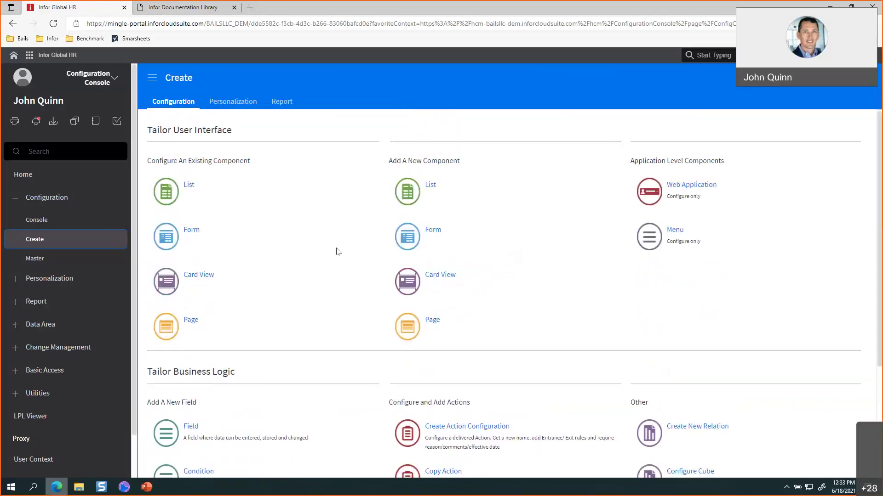
pyautogui.scroll(-3, 336, 251)
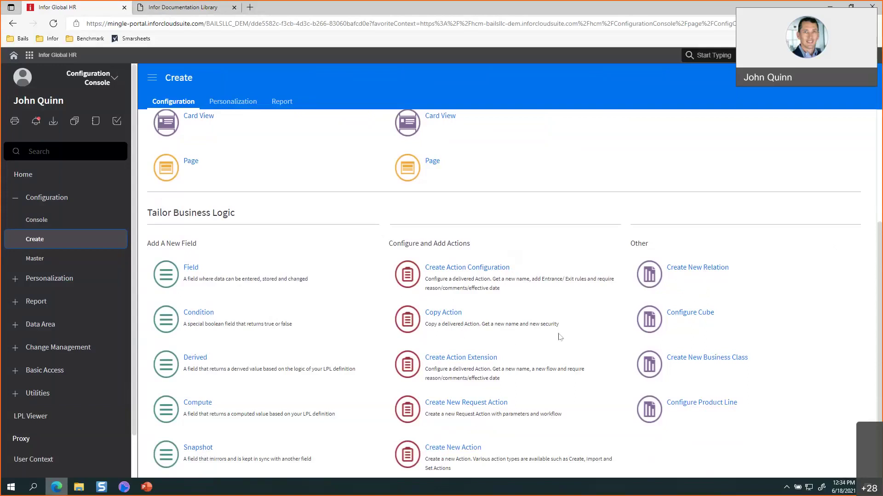
pyautogui.scroll(3, 560, 335)
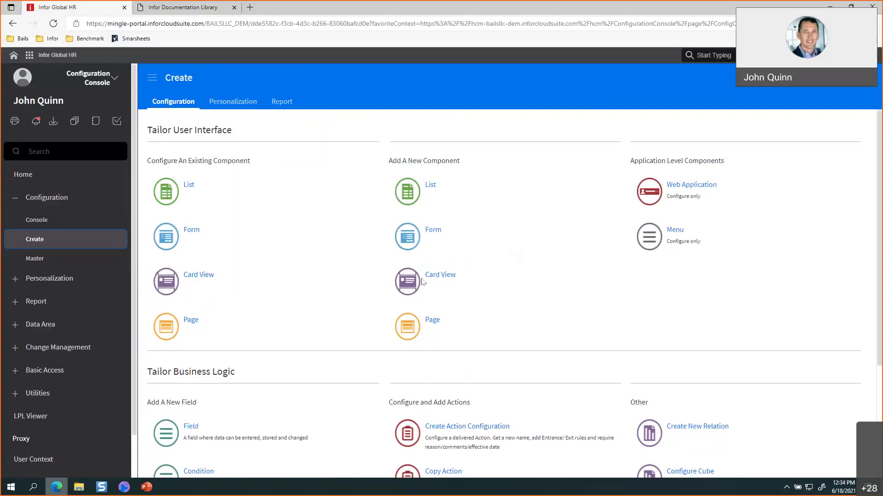
# Step: Open the Master Configuration List and set it to show 100 records per page
pyautogui.click(26, 258)
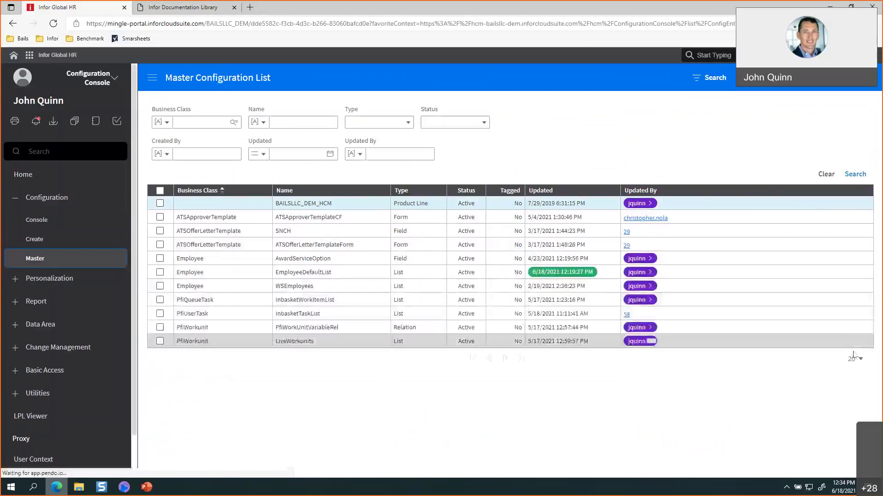
pyautogui.click(855, 359)
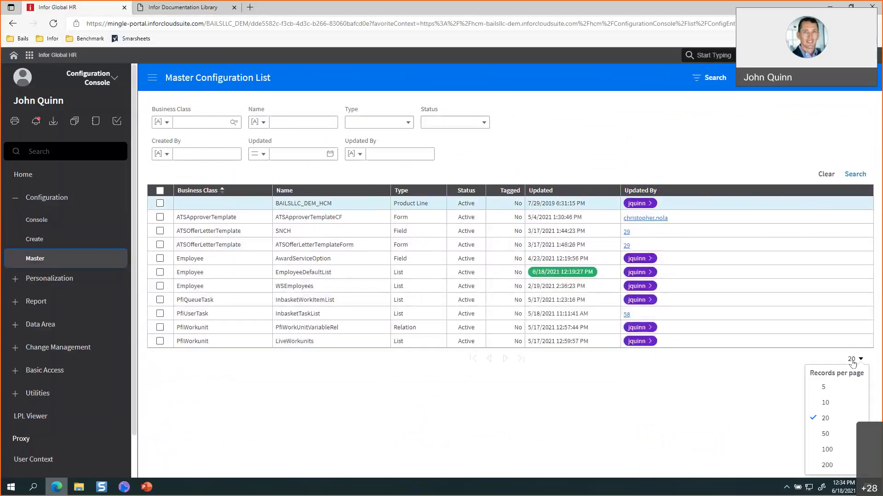
pyautogui.click(822, 453)
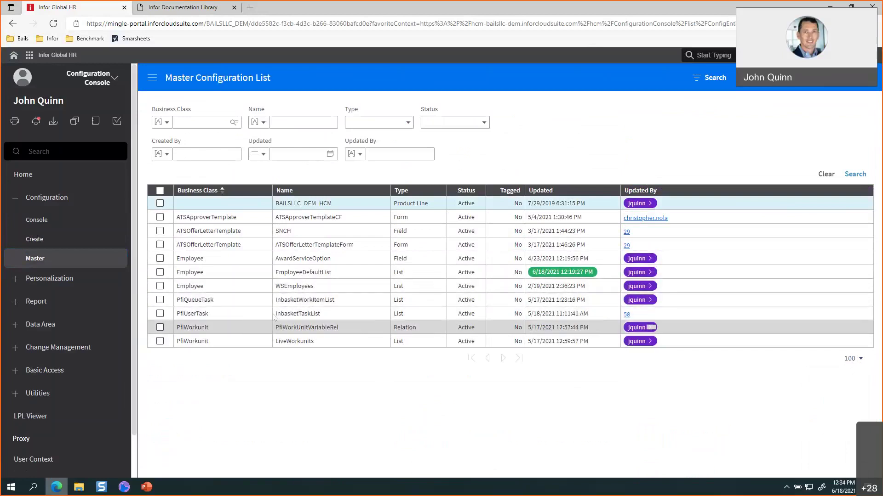
# Step: Open the AwardServiceOption field configuration of the Employee business class and view its code
pyautogui.doubleClick(248, 261)
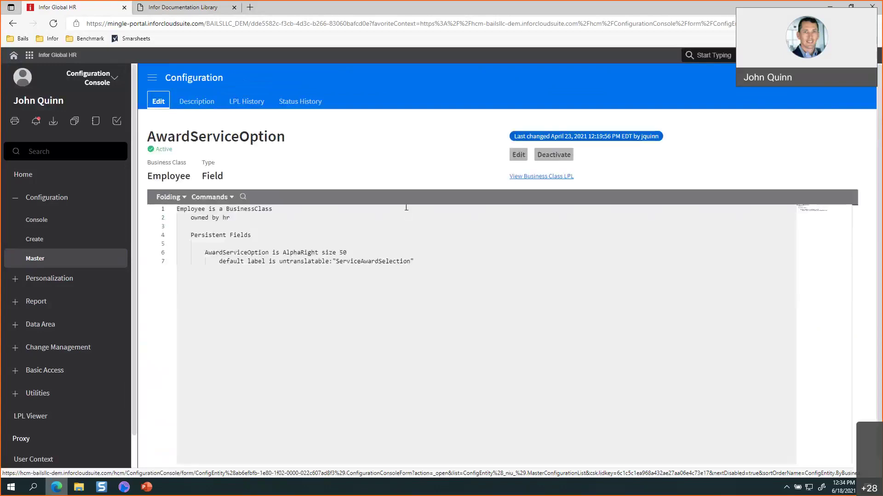
pyautogui.click(239, 260)
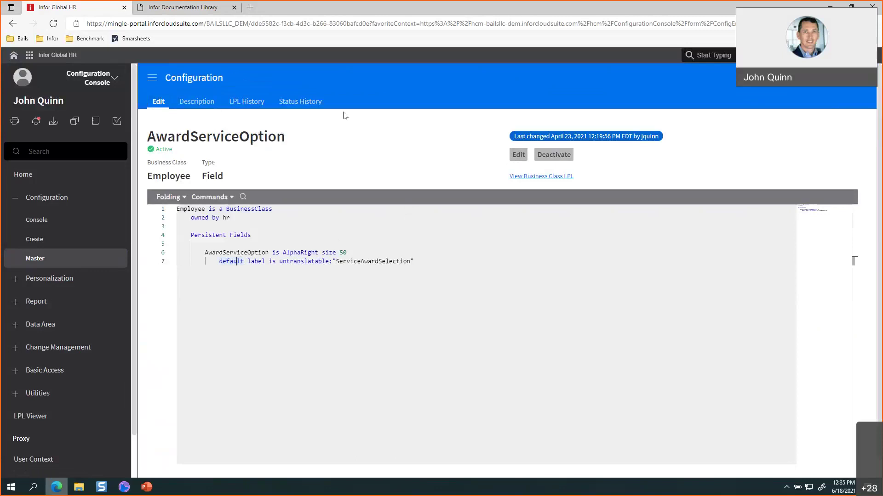
pyautogui.click(519, 155)
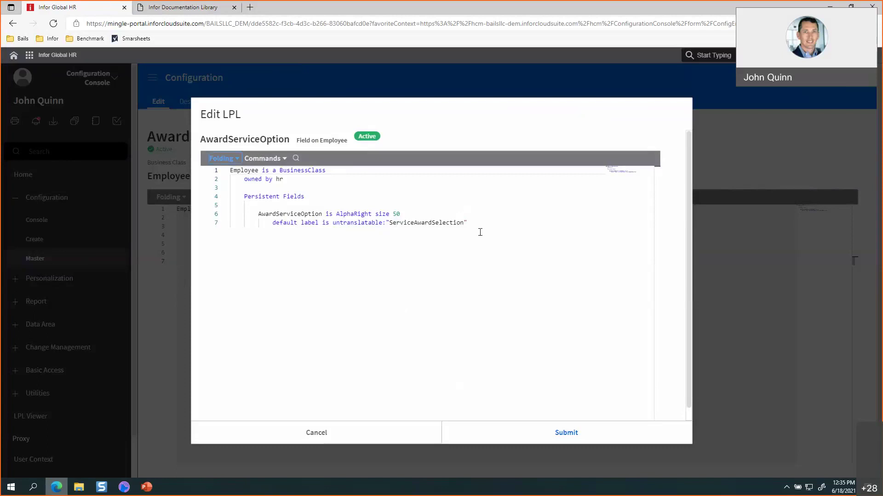
pyautogui.press('Return')
pyautogui.press('Return')
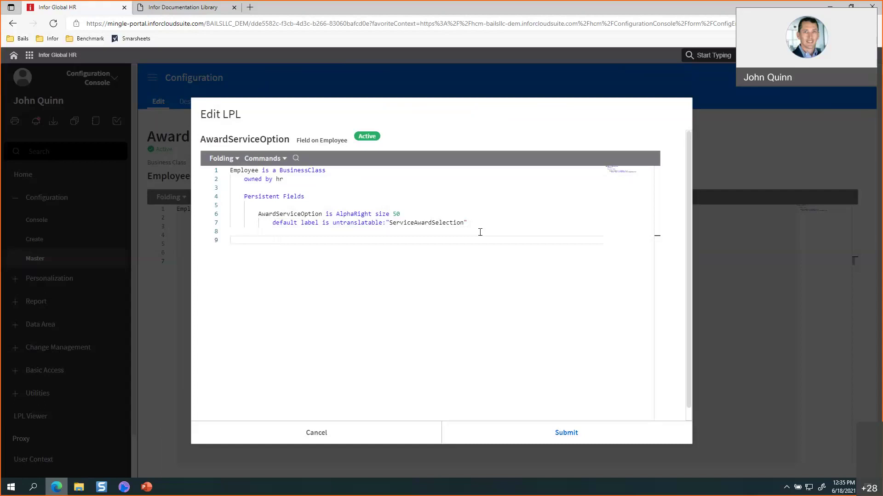
pyautogui.write('Empl')
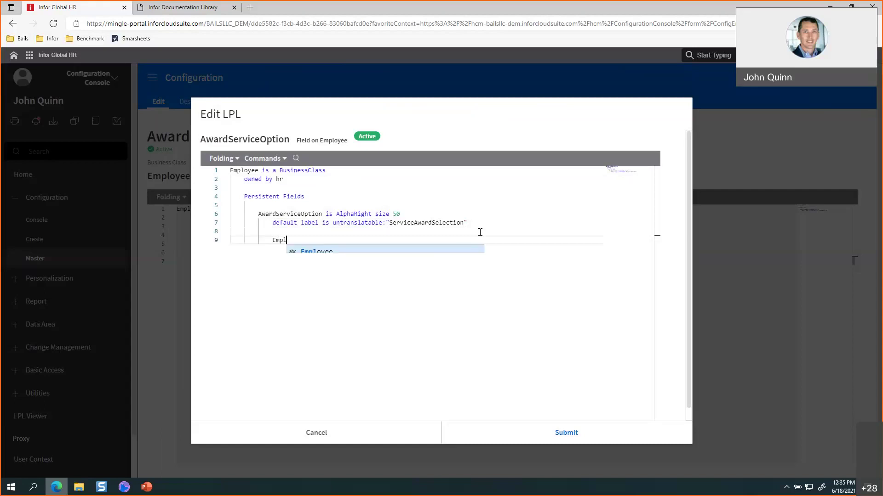
pyautogui.write('oyee.Re')
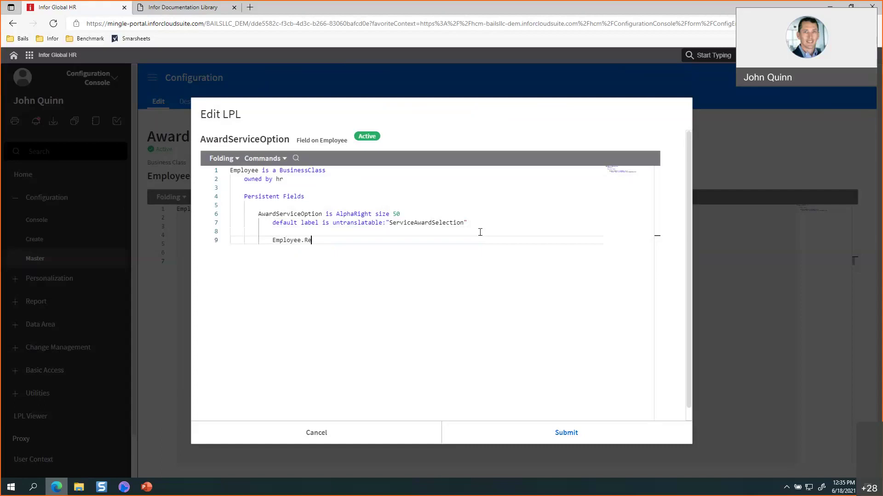
pyautogui.write('lat')
pyautogui.press('BackSpace')
pyautogui.write('t')
pyautogui.press('BackSpace')
pyautogui.press('BackSpace')
pyautogui.press('BackSpace')
pyautogui.press('BackSpace')
pyautogui.press('BackSpace')
pyautogui.press('BackSpace')
pyautogui.press('BackSpace')
pyautogui.press('BackSpace')
pyautogui.press('BackSpace')
pyautogui.press('BackSpace')
pyautogui.press('BackSpace')
pyautogui.press('BackSpace')
pyautogui.press('BackSpace')
pyautogui.press('BackSpace')
pyautogui.press('BackSpace')
pyautogui.press('BackSpace')
pyautogui.press('BackSpace')
pyautogui.press('BackSpace')
pyautogui.press('BackSpace')
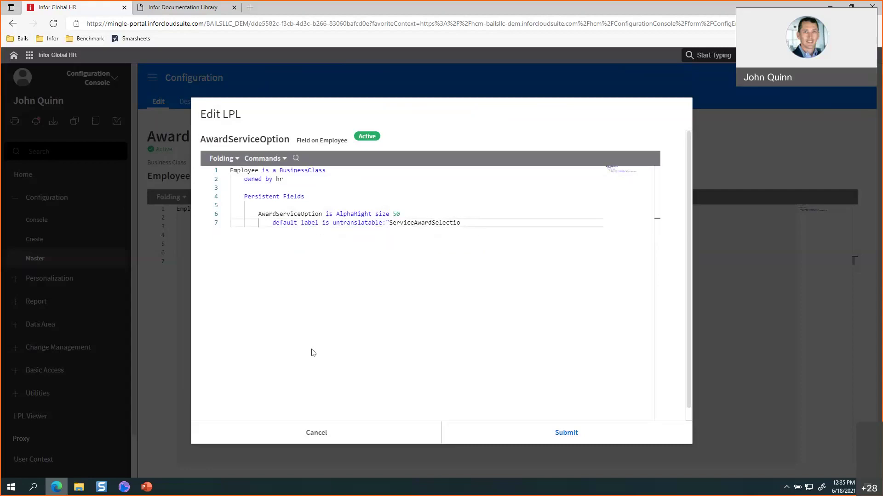
pyautogui.click(360, 434)
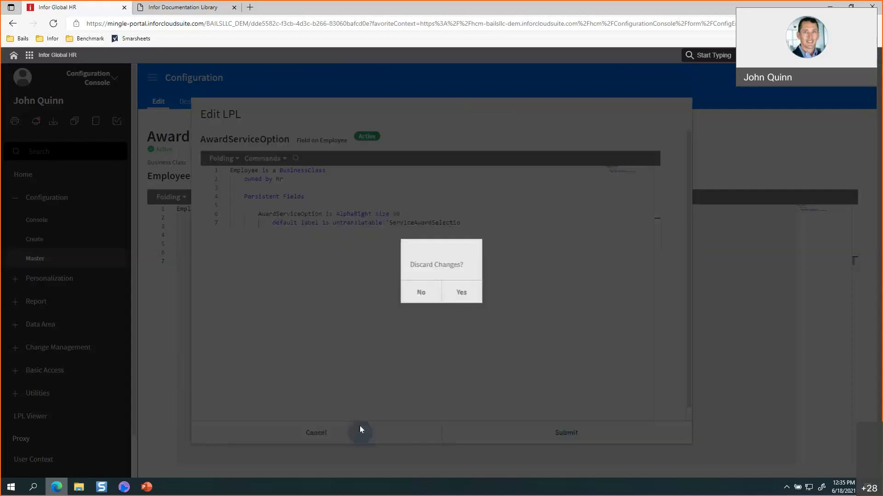
pyautogui.click(461, 293)
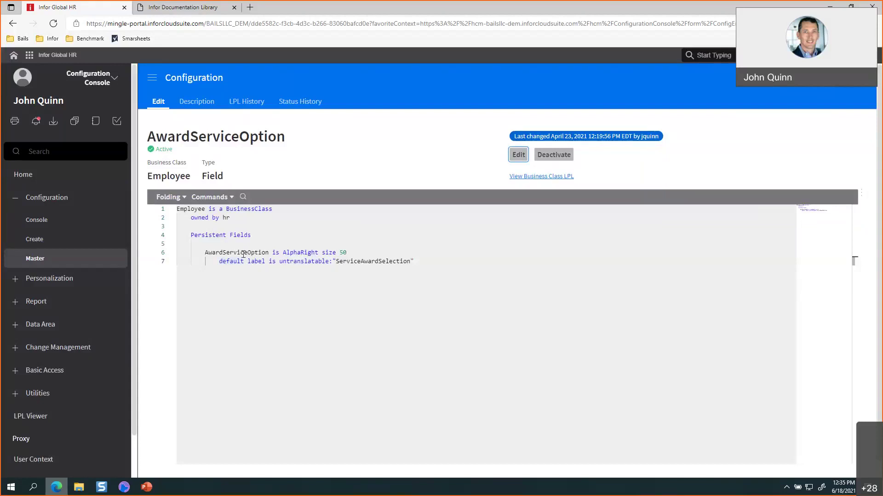
# Step: Return to the Master Configuration List, open the WSEmployees list configuration and read through its display fields and restricted actions
pyautogui.click(37, 265)
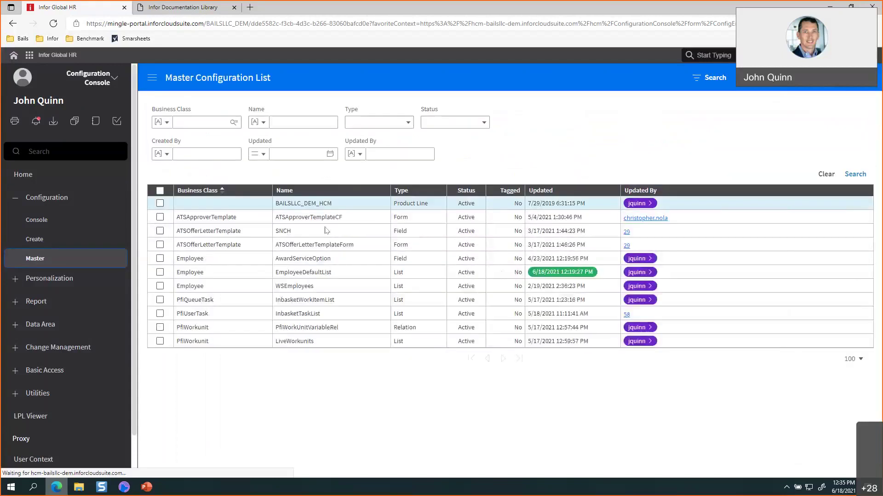
pyautogui.click(323, 287)
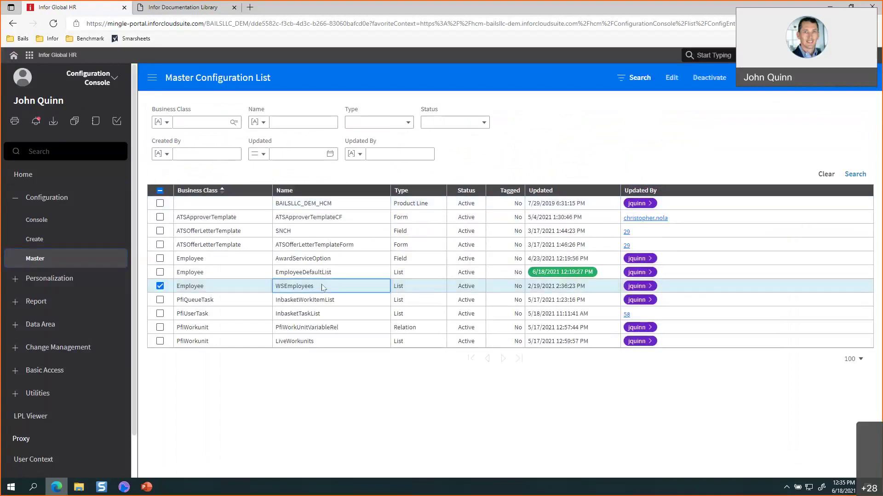
pyautogui.doubleClick(323, 287)
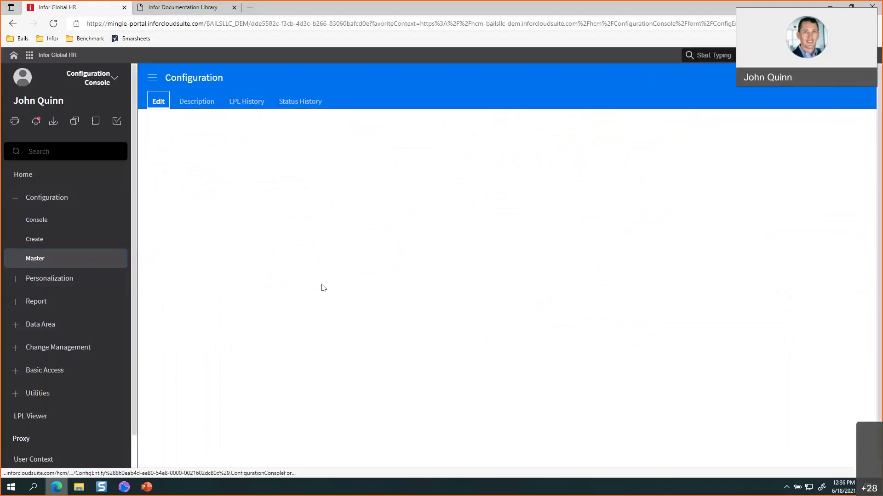
pyautogui.scroll(-10, 322, 284)
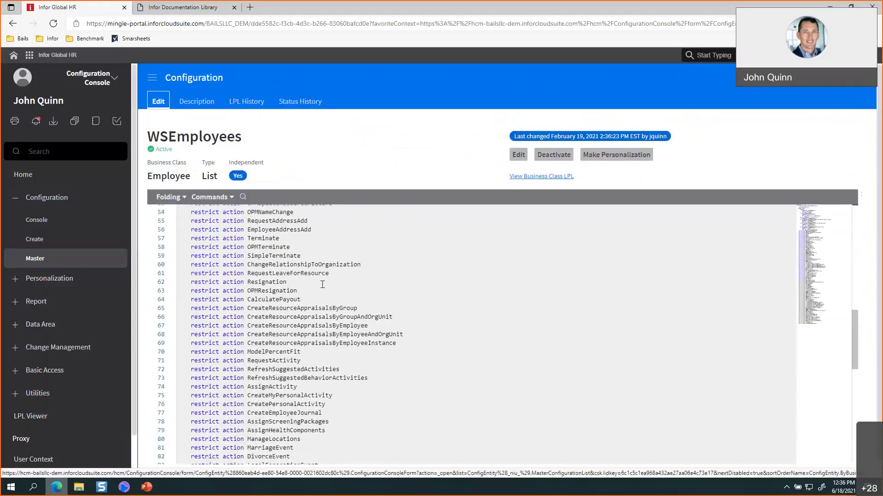
pyautogui.scroll(-9, 323, 285)
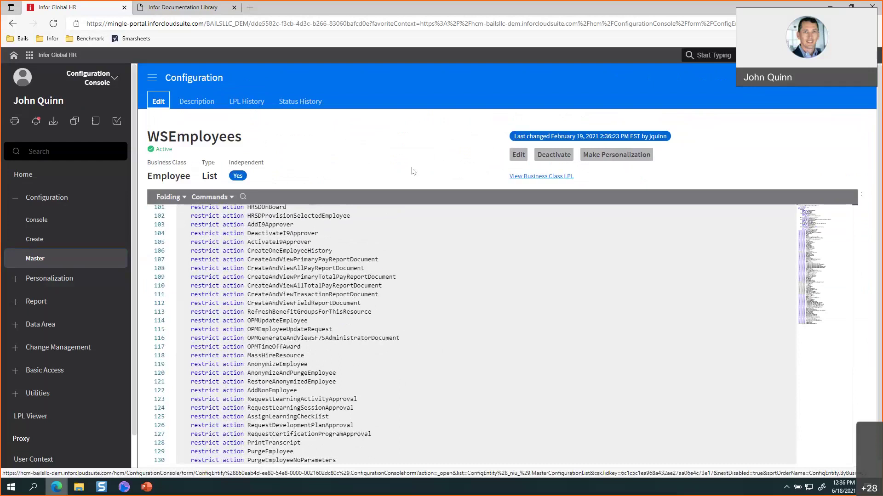
pyautogui.scroll(-1, 412, 172)
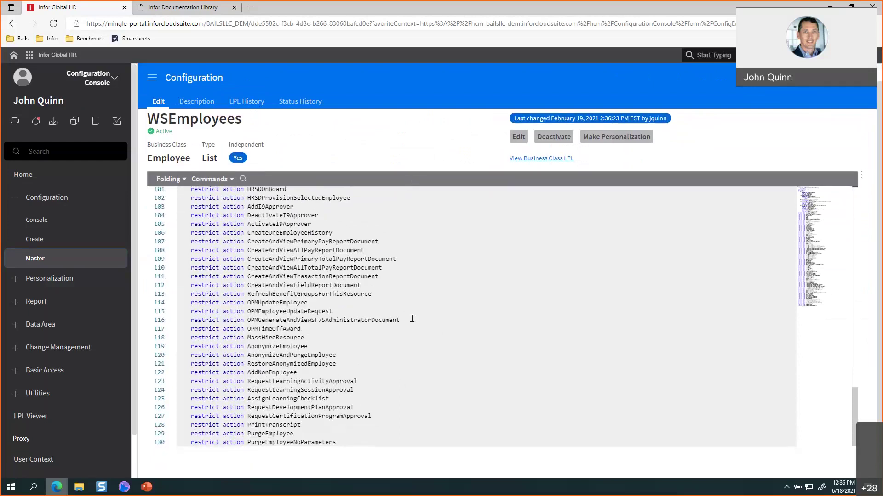
pyautogui.scroll(20, 406, 315)
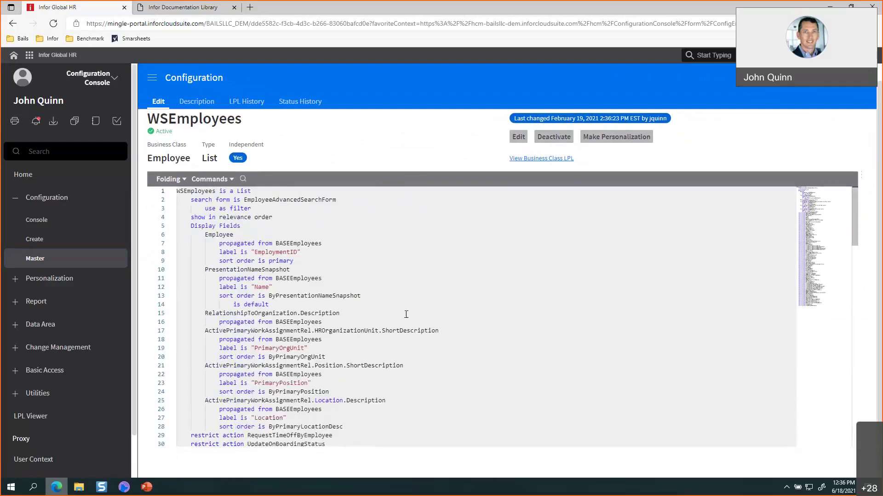
pyautogui.scroll(4, 406, 314)
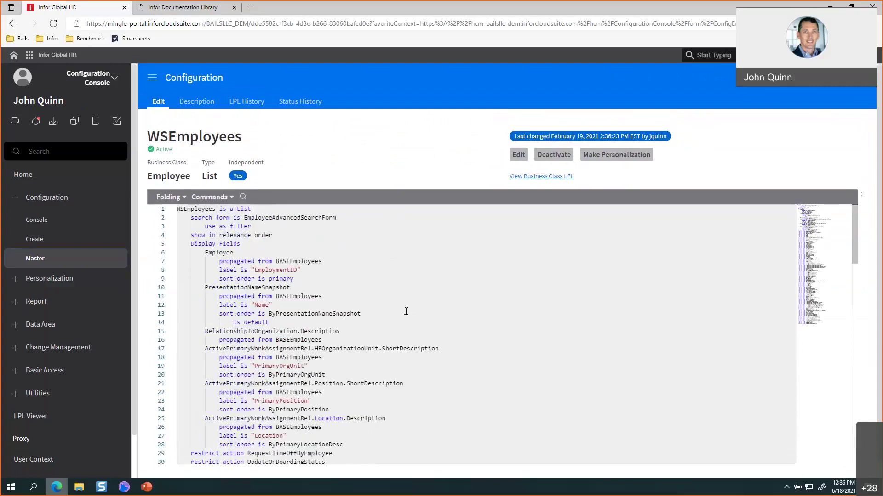
# Step: Open the WSEmployees code for editing, examine its display fields, leave it without changes and review the restrict action lines
pyautogui.click(381, 311)
pyautogui.click(517, 157)
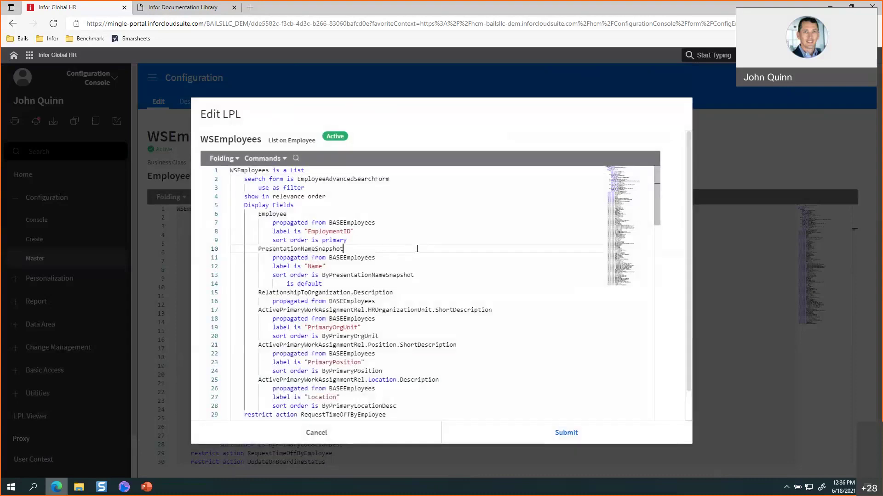
pyautogui.click(417, 248)
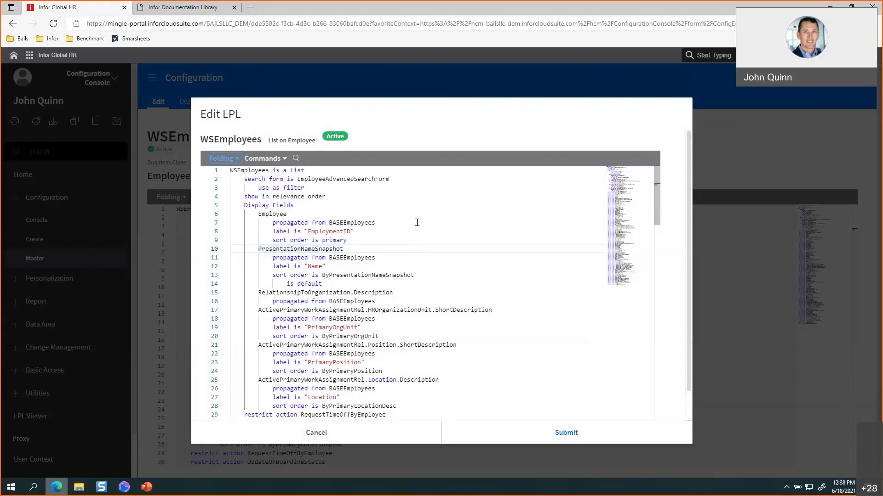
pyautogui.click(343, 439)
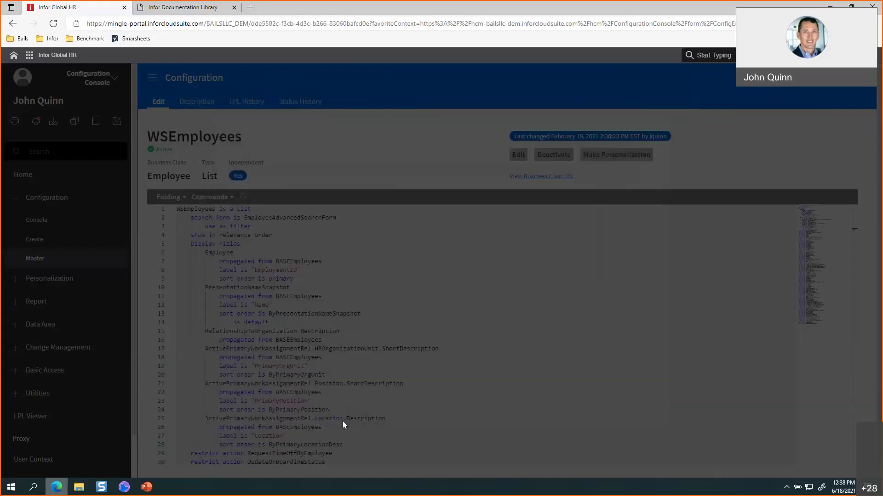
pyautogui.scroll(-10, 245, 298)
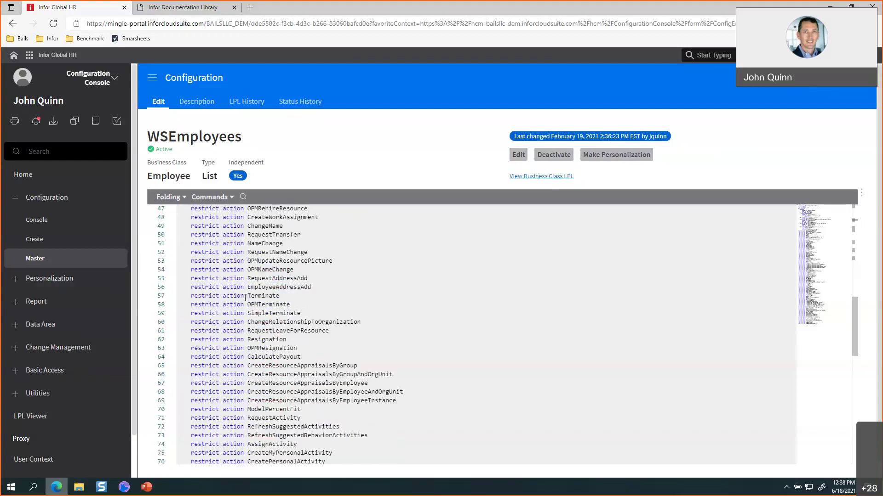
pyautogui.scroll(-4, 245, 298)
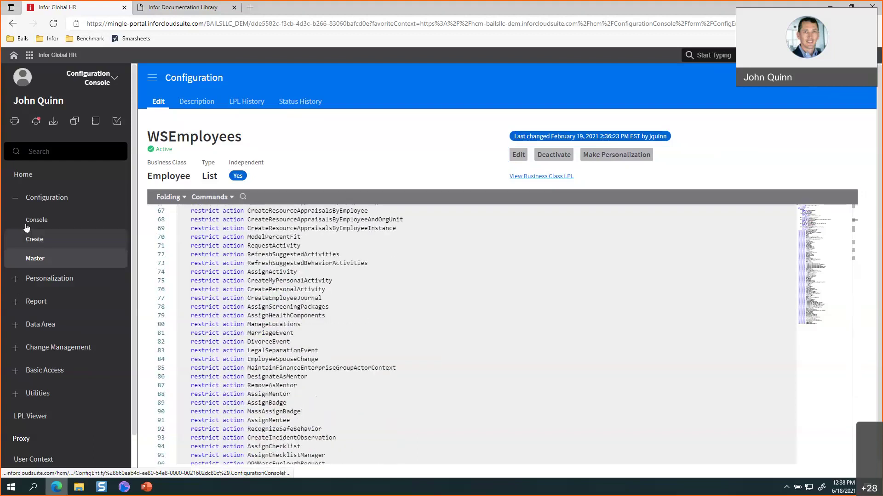
# Step: Browse the Business Logic options under Basic Access, viewing the Product Line and Actions lists
pyautogui.click(44, 200)
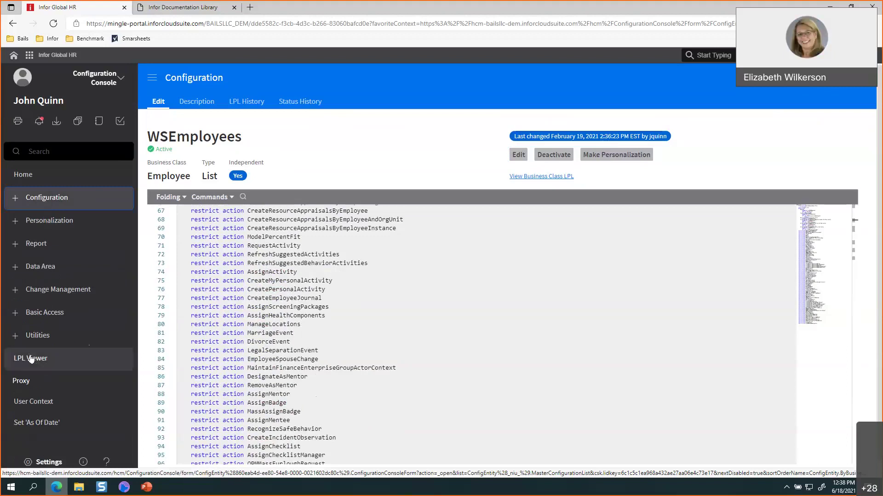
pyautogui.click(45, 314)
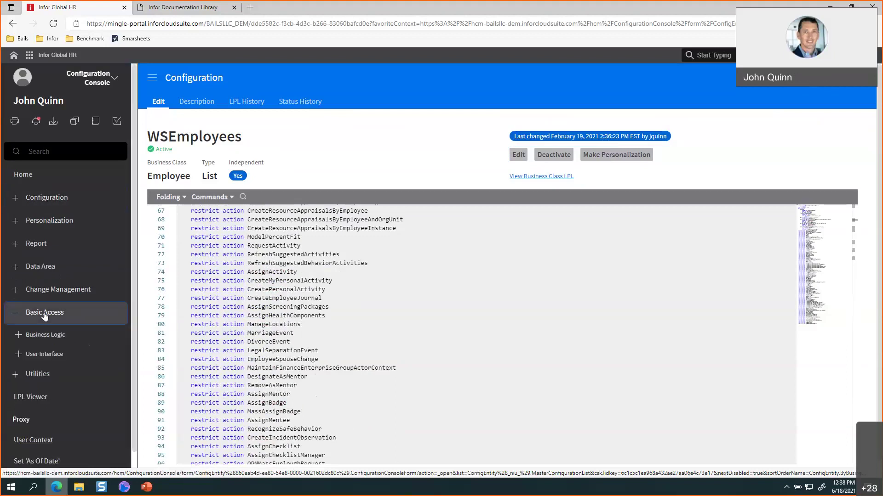
pyautogui.click(52, 343)
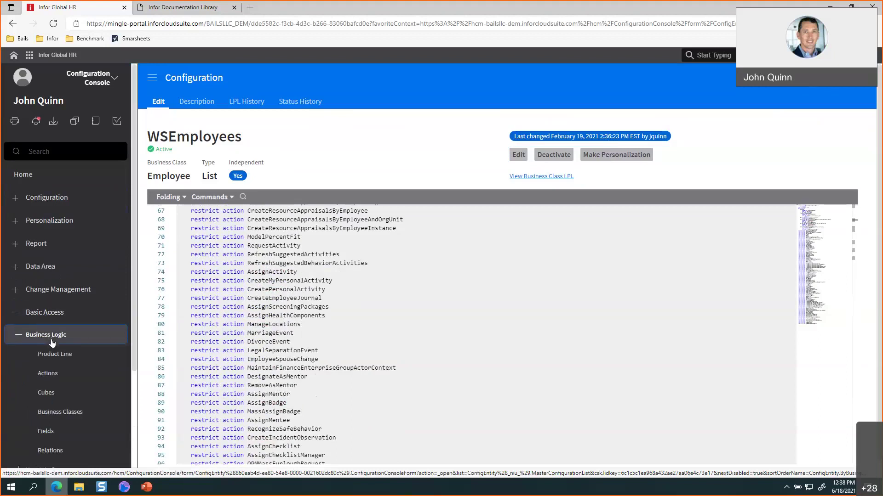
pyautogui.click(52, 356)
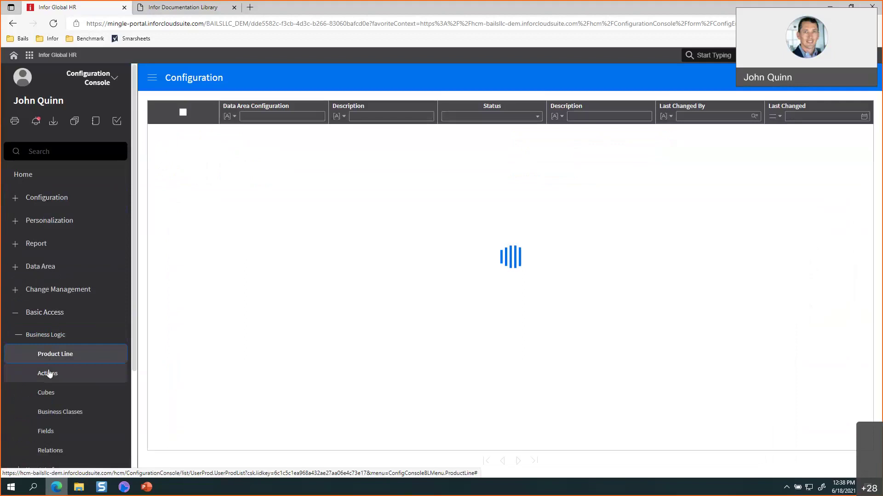
pyautogui.click(49, 374)
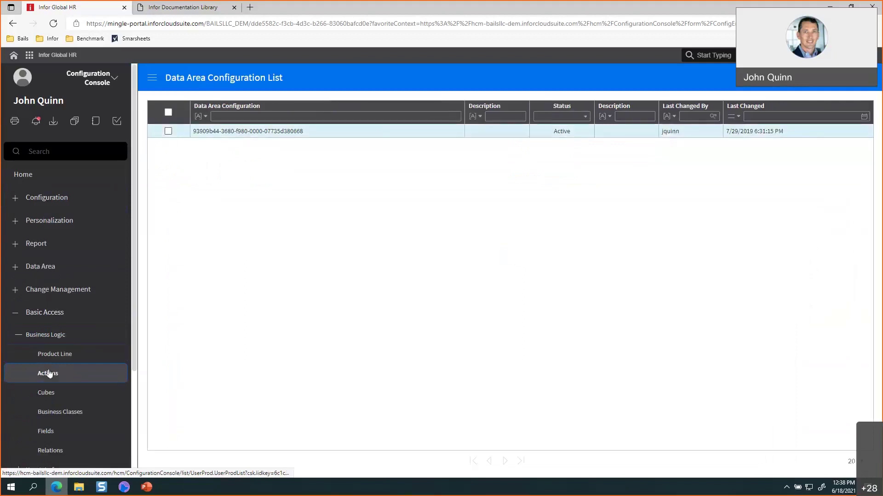
pyautogui.scroll(-1, 59, 344)
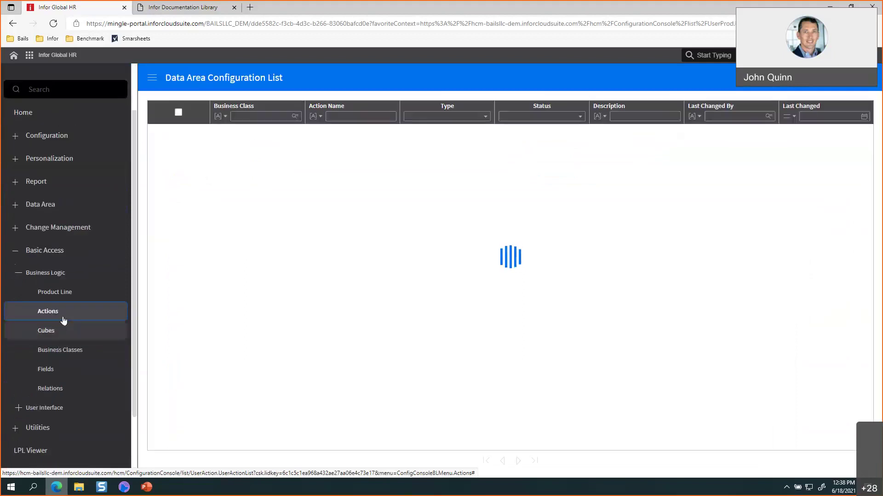
pyautogui.scroll(-2, 63, 321)
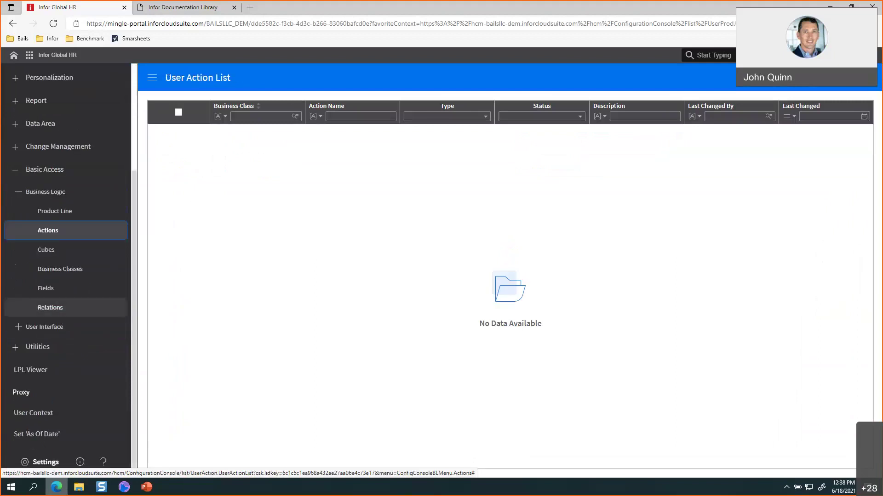
pyautogui.click(15, 192)
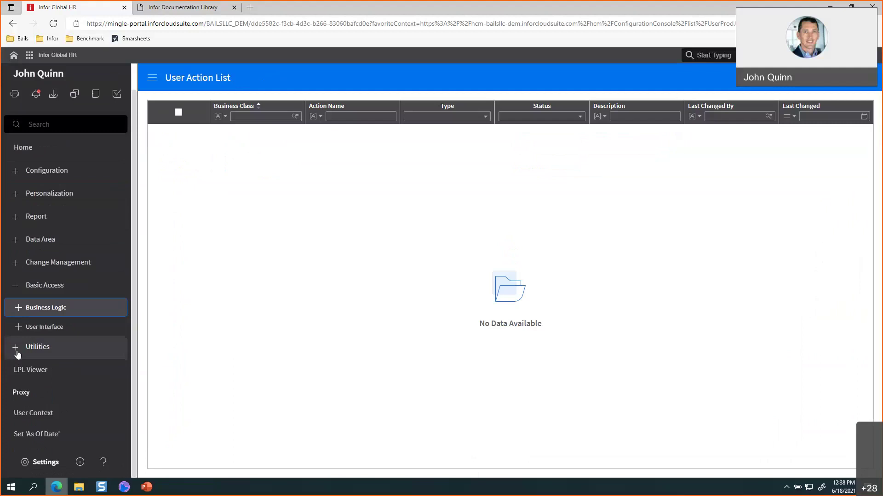
# Step: Open the LPL Viewer and search its business views for Employee and for Vendor
pyautogui.click(33, 371)
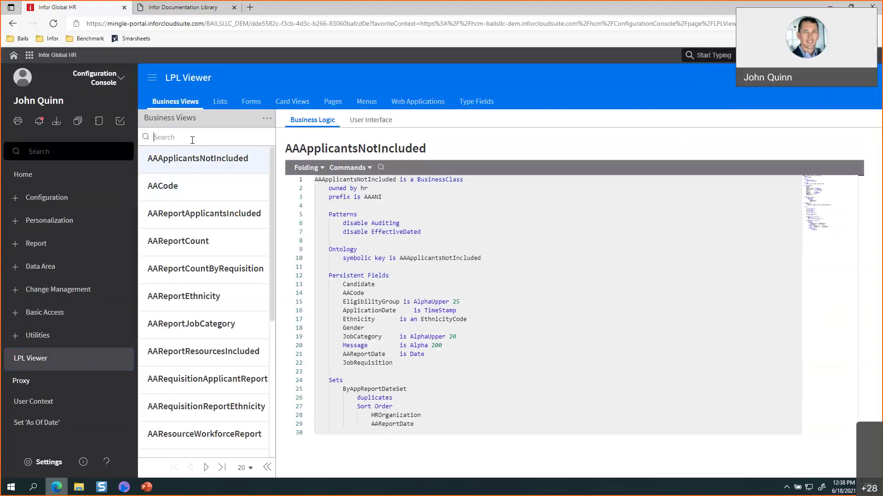
pyautogui.write('Employee')
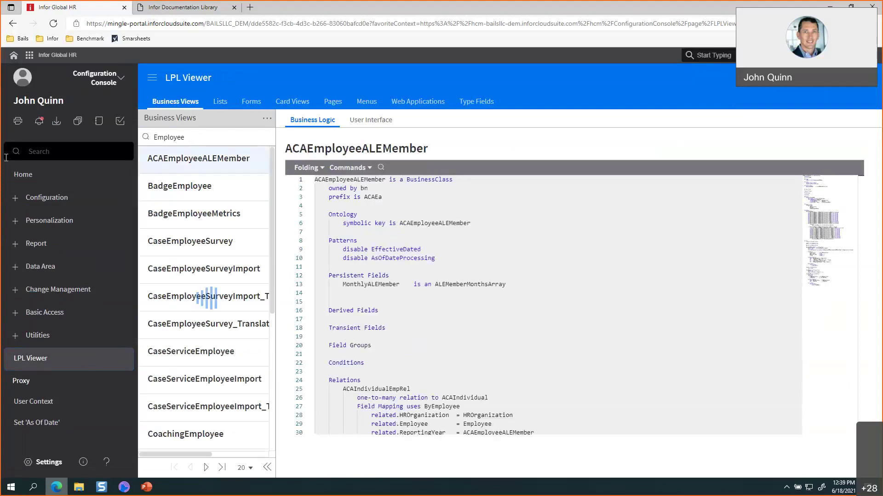
pyautogui.hotkey('ctrl', 'a')
pyautogui.write('Vendor')
pyautogui.scroll(-1, 221, 362)
pyautogui.scroll(-3, 221, 363)
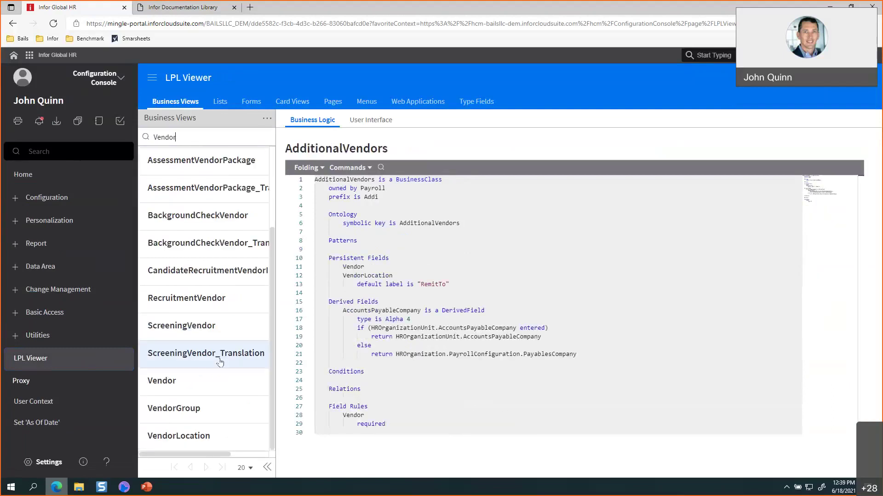
# Step: Open the Vendor business class and read through its business logic code, including the create, update and delete actions
pyautogui.click(185, 381)
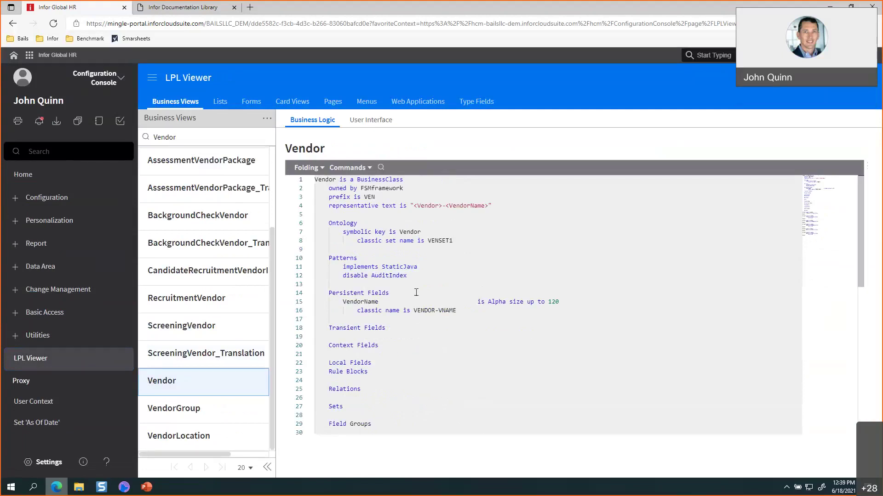
pyautogui.scroll(-7, 408, 292)
pyautogui.scroll(-2, 409, 292)
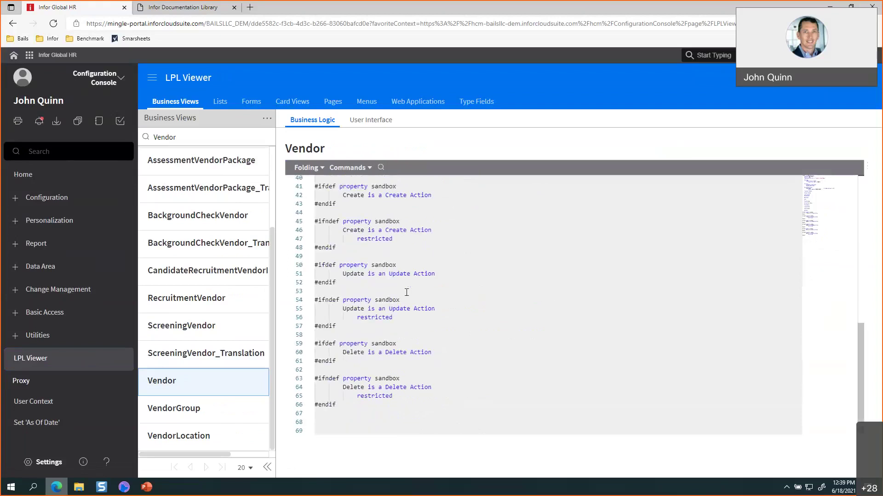
# Step: Return to the start of the Vendor code and view the LPL Viewer's lists and forms
pyautogui.scroll(8, 407, 292)
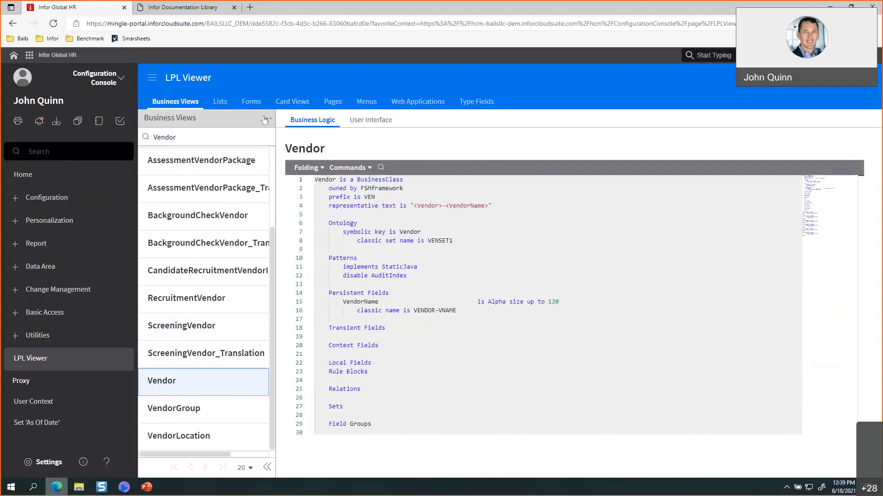
pyautogui.click(219, 102)
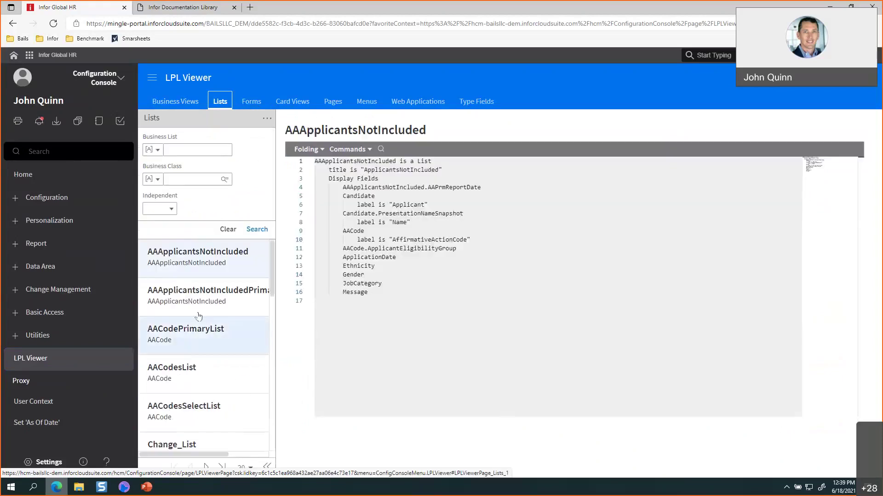
pyautogui.click(252, 104)
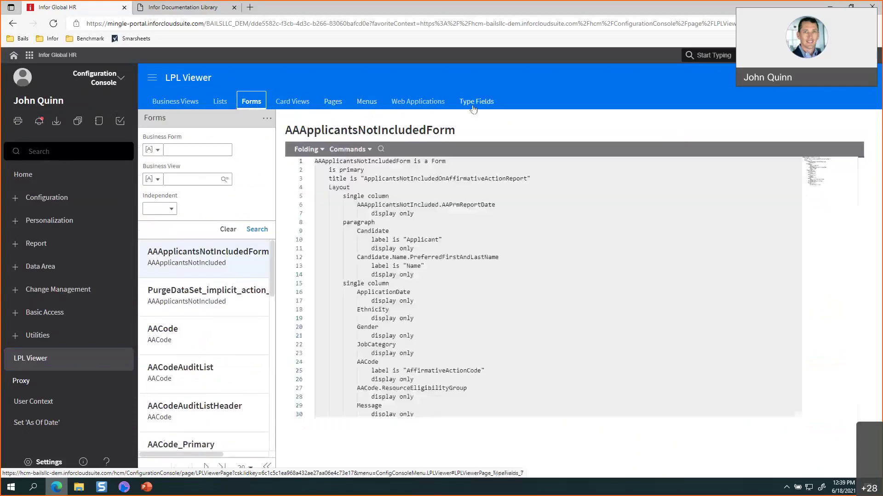
# Step: Search the LPL Viewer's type fields for Employee
pyautogui.click(473, 107)
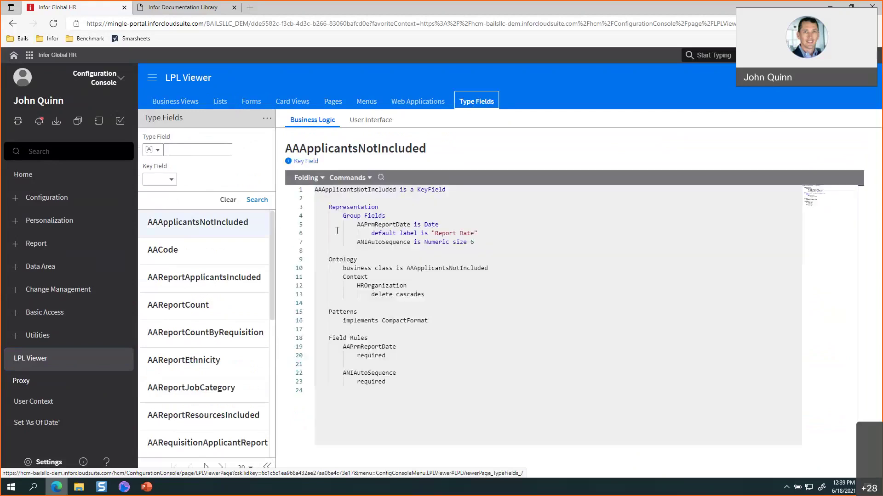
pyautogui.click(202, 149)
pyautogui.write('AA')
pyautogui.press('BackSpace')
pyautogui.press('BackSpace')
pyautogui.write('loyee')
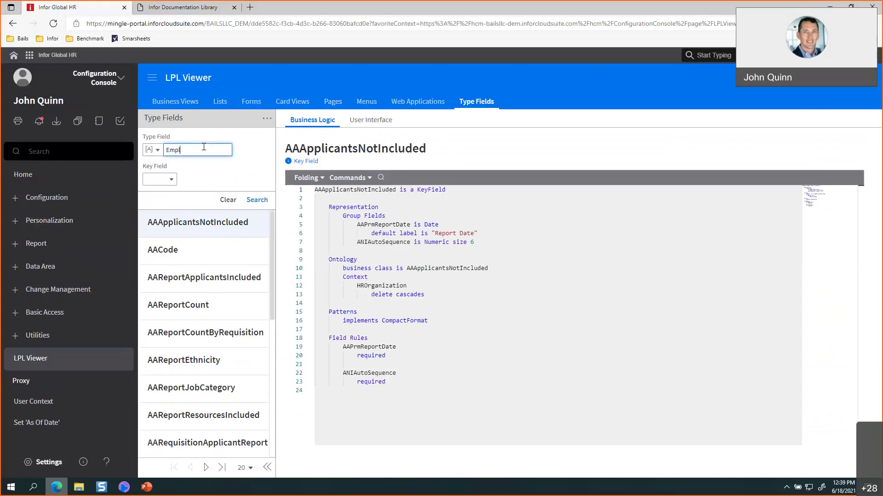
pyautogui.press('Return')
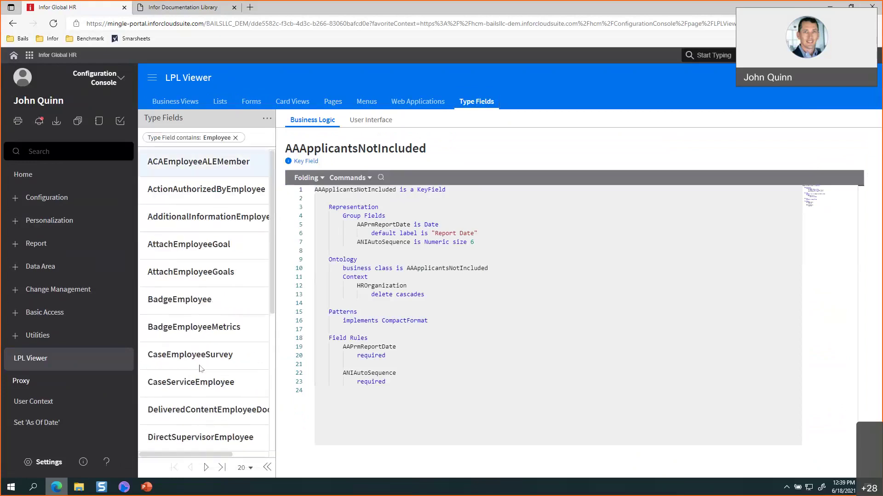
# Step: View the BadgeEmployee key field, open the Employee key field and highlight its business logic from Representation through Field Rules
pyautogui.click(199, 299)
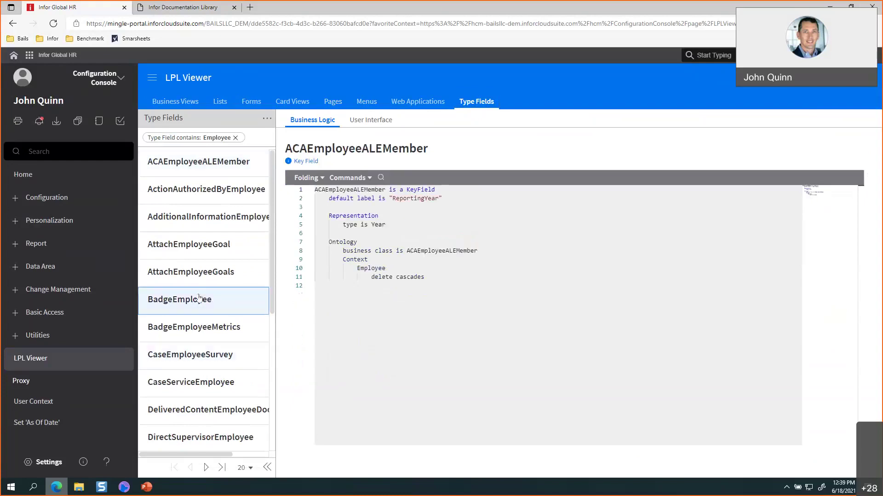
pyautogui.scroll(-2, 223, 304)
pyautogui.scroll(-3, 220, 385)
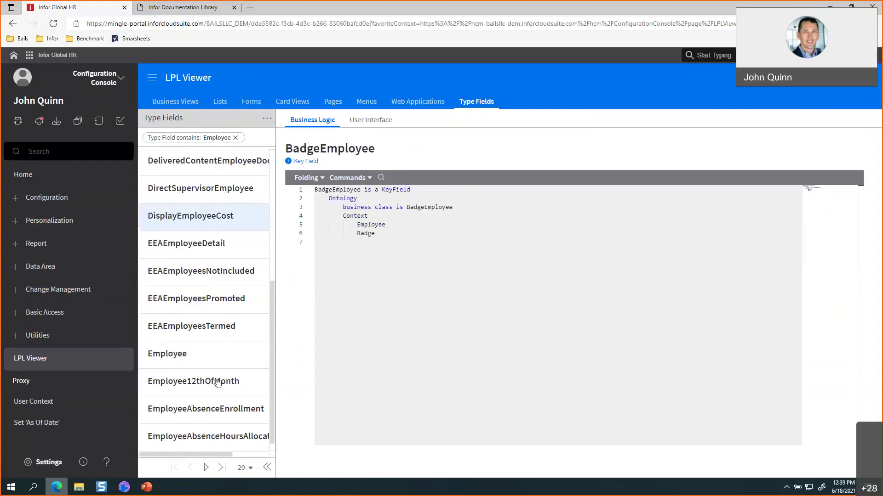
pyautogui.click(198, 354)
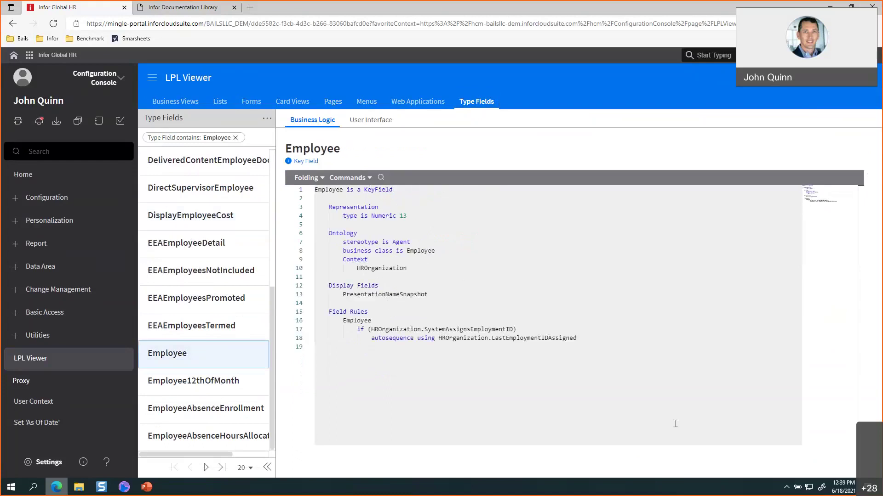
pyautogui.moveTo(576, 338); pyautogui.dragTo(328, 197)
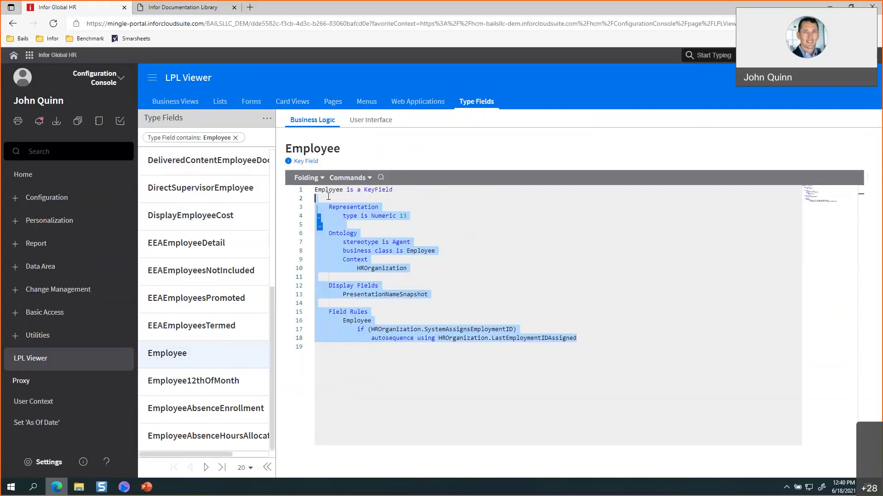
# Step: Search the LPL Viewer's forms for LRCDetail and open the LRCDetail form of the Employee class
pyautogui.click(251, 103)
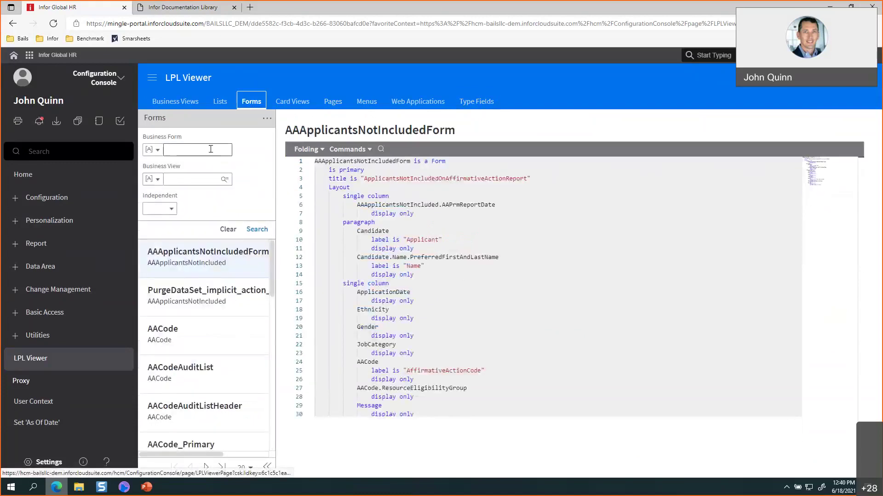
pyautogui.click(211, 149)
pyautogui.write('LRC')
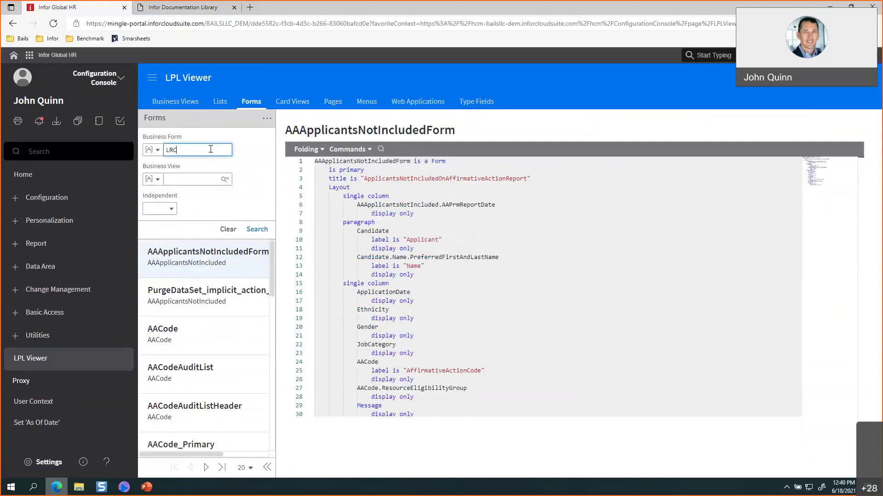
pyautogui.write('Detail')
pyautogui.press('Return')
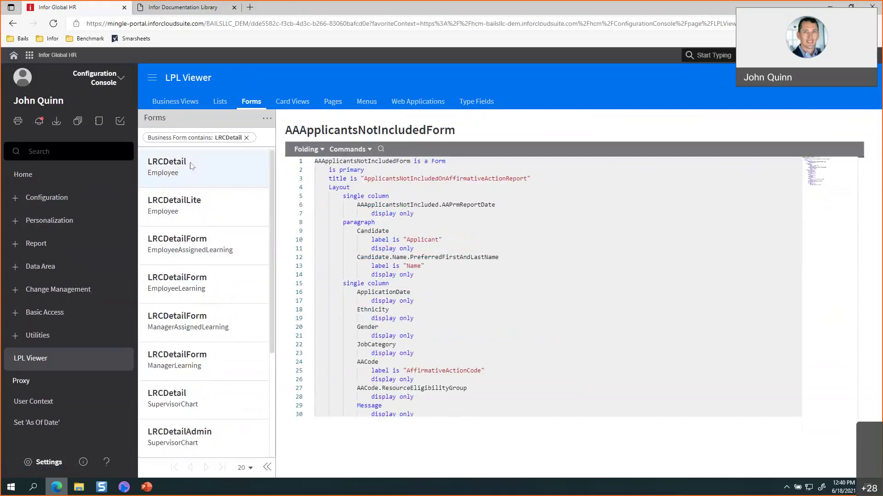
pyautogui.click(190, 165)
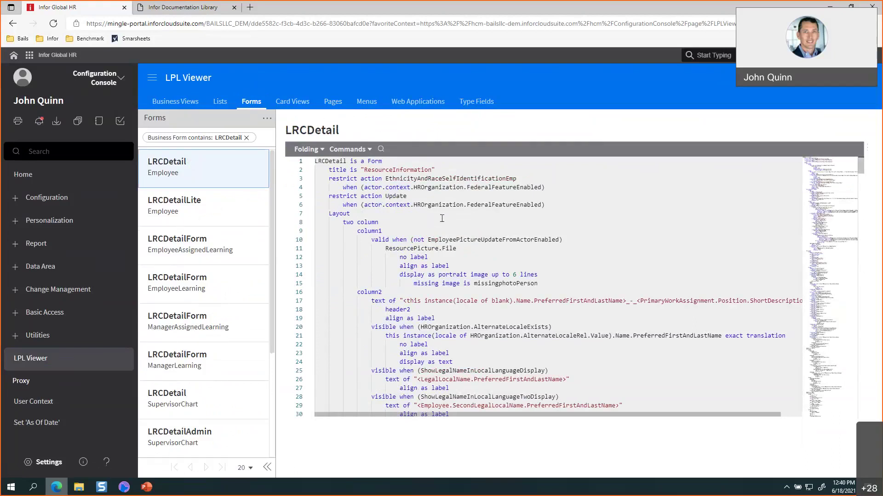
# Step: Read through the LRCDetail form code, from the restrict actions and layout columns to the Dates&Service section
pyautogui.scroll(-5, 442, 218)
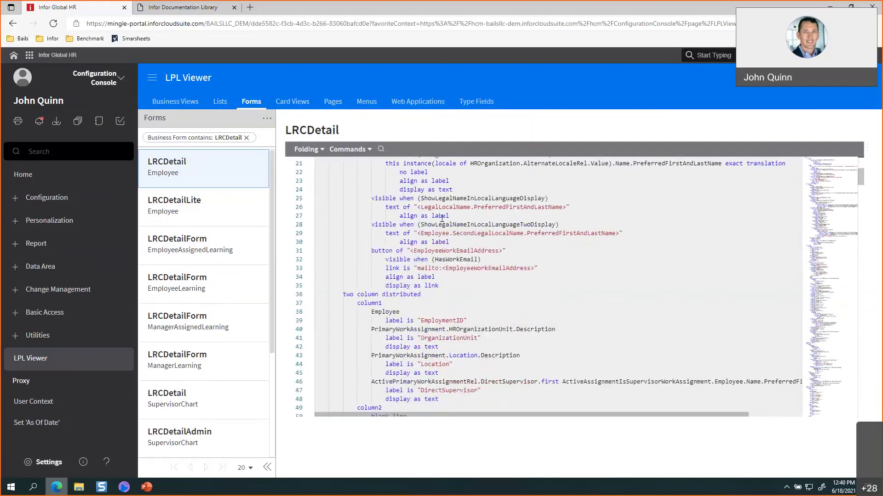
pyautogui.scroll(5, 442, 218)
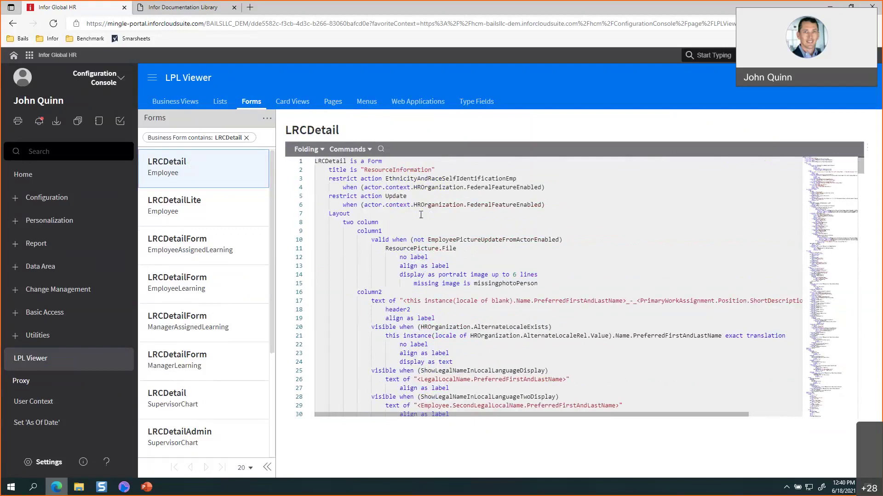
pyautogui.scroll(-11, 416, 237)
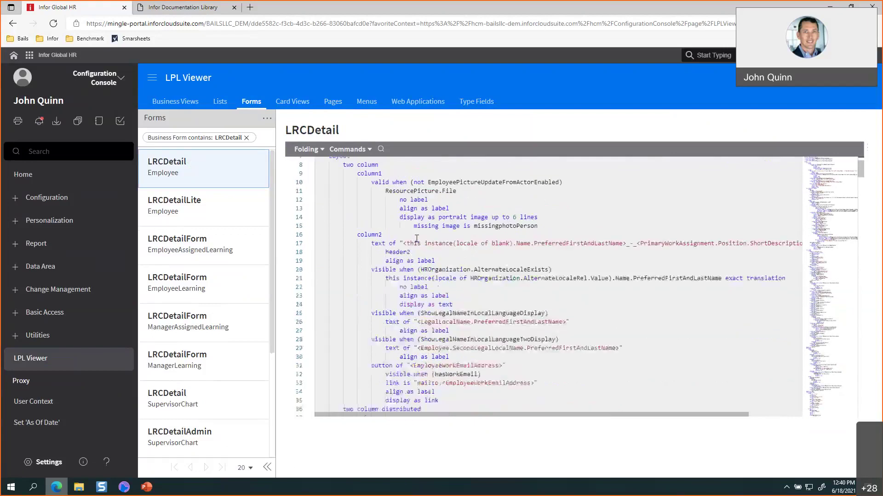
pyautogui.scroll(-7, 416, 240)
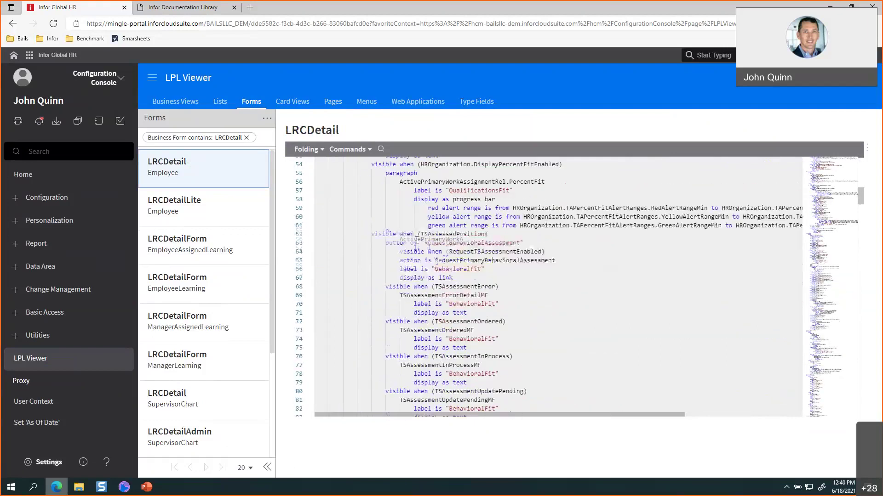
pyautogui.scroll(-2, 417, 285)
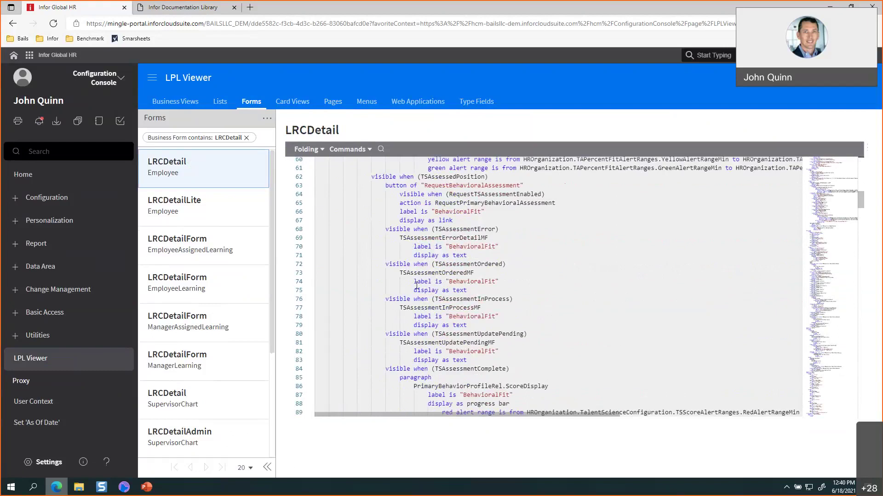
pyautogui.scroll(-11, 417, 286)
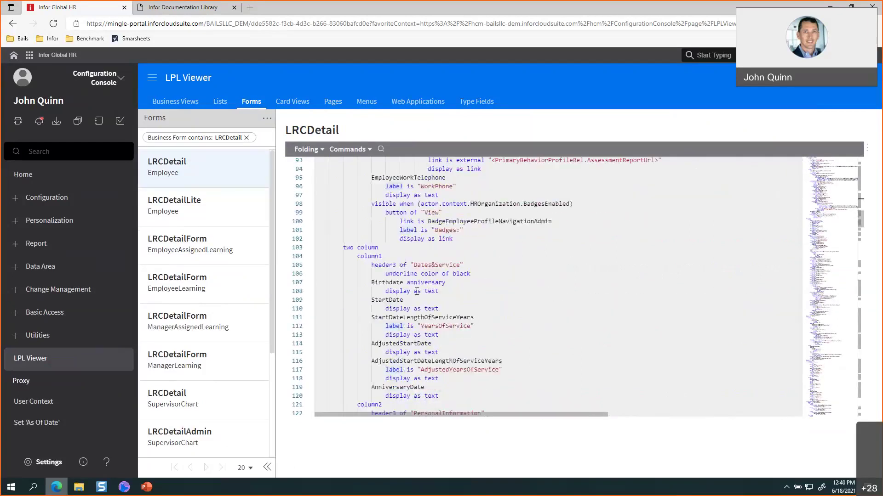
pyautogui.scroll(-2, 416, 291)
# Step: Highlight lines of the Dates&Service column in the LRCDetail code and examine its date and service fields
pyautogui.click(316, 194)
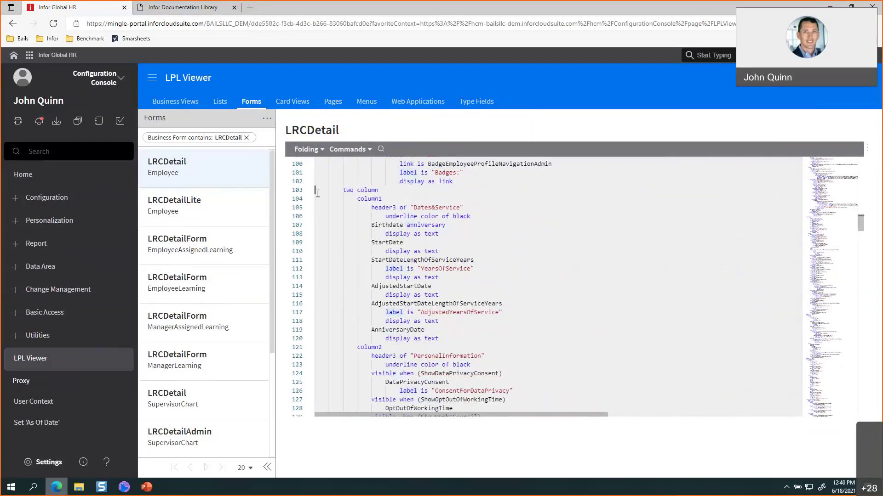
pyautogui.click(460, 348)
pyautogui.keyDown('shift'); pyautogui.click(332, 277); pyautogui.keyUp('shift')
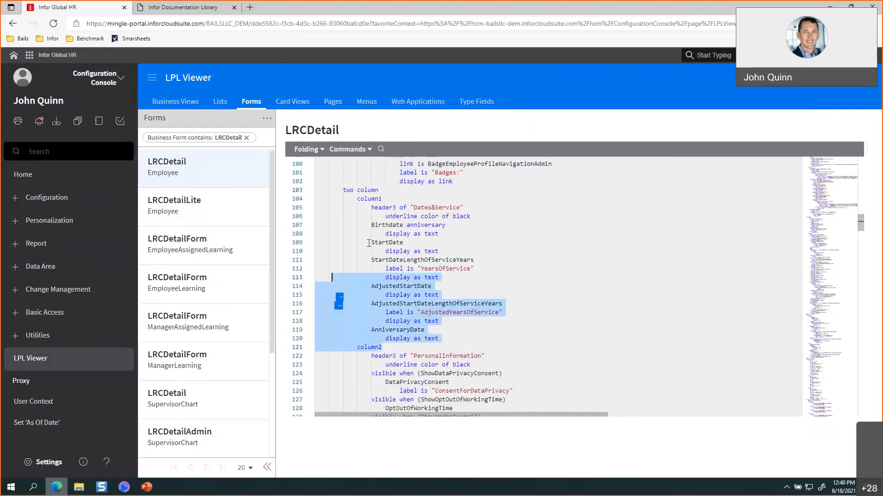
pyautogui.click(379, 233)
pyautogui.click(411, 251)
pyautogui.scroll(-1, 410, 254)
pyautogui.scroll(1, 410, 254)
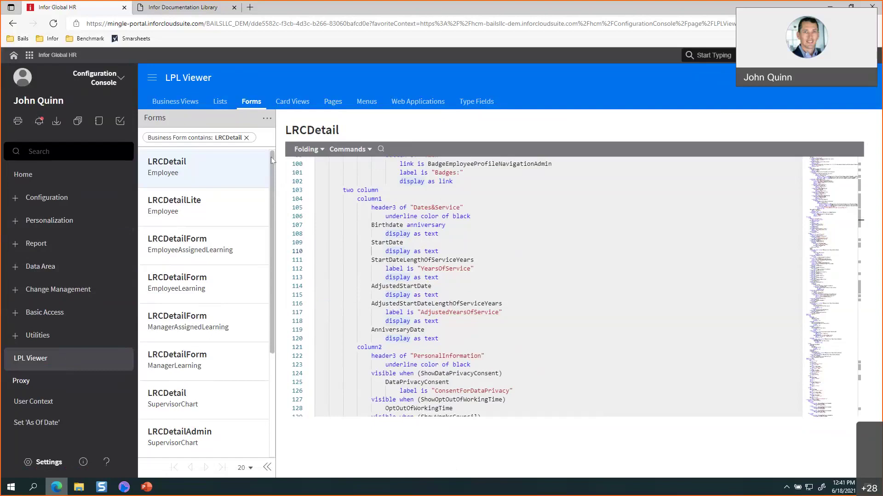
# Step: Open Manage Changes under Change Management to view its tags
pyautogui.moveTo(271, 156); pyautogui.dragTo(269, 92)
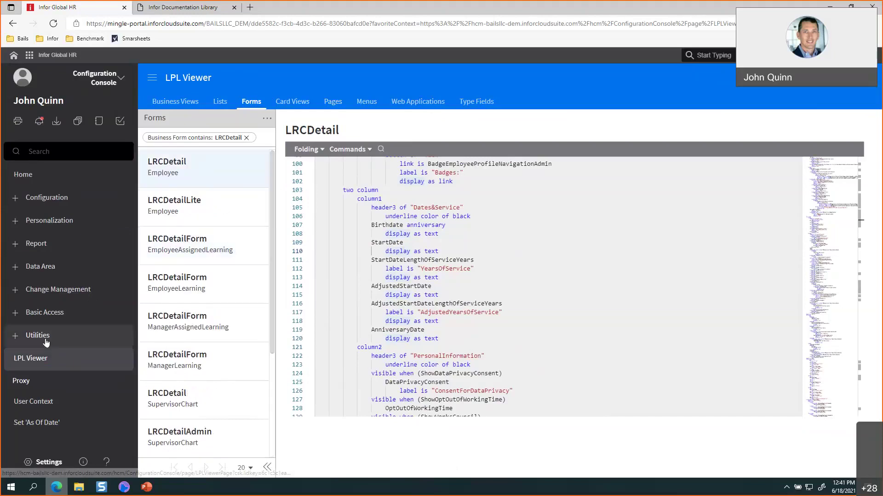
pyautogui.click(40, 291)
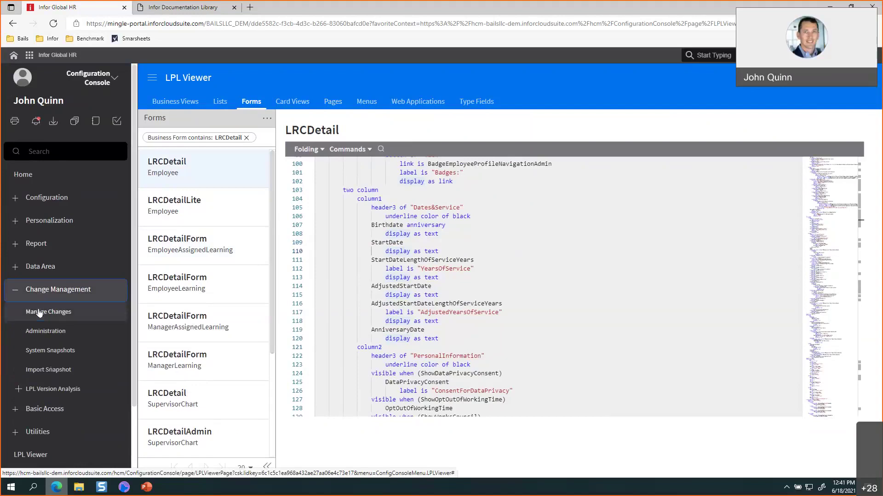
pyautogui.click(39, 313)
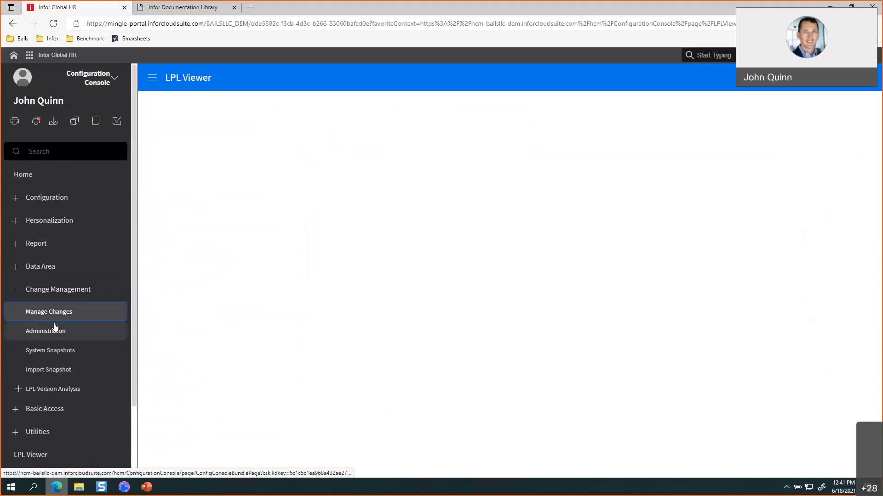
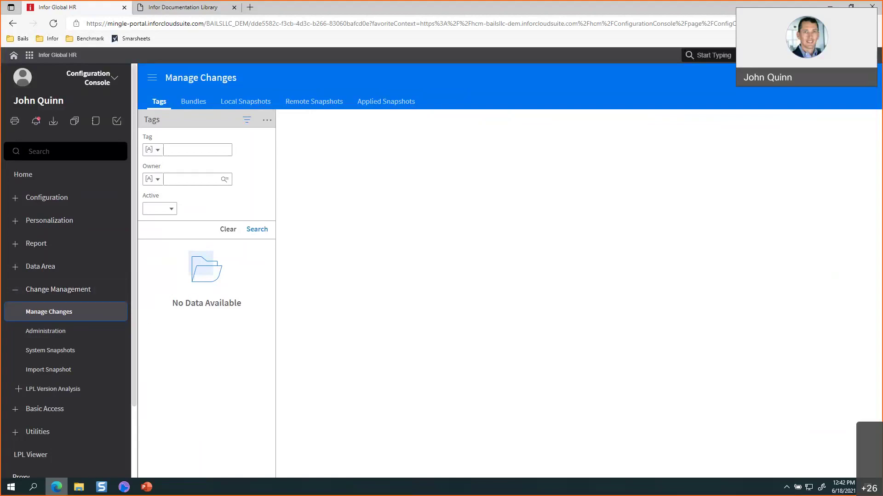
# Step: Add the tag BS#345 to the ATSOfferLetterTemplateForm form in the Master Configuration List
pyautogui.click(13, 207)
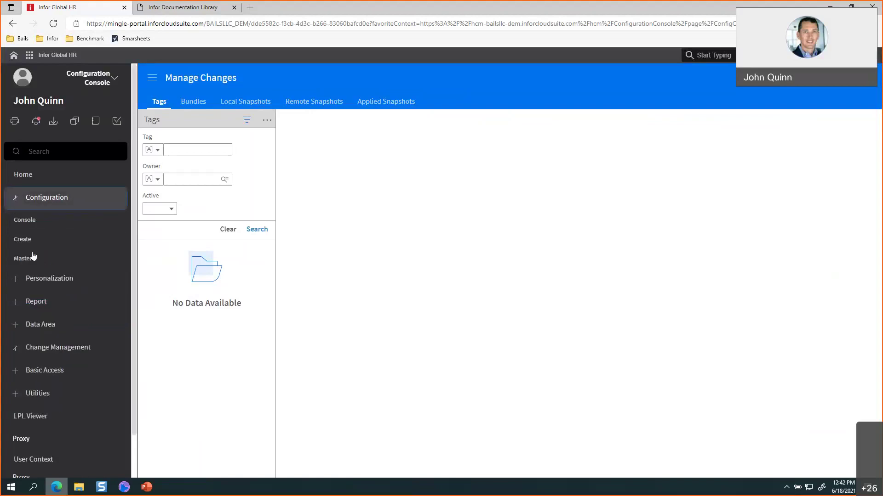
pyautogui.click(31, 263)
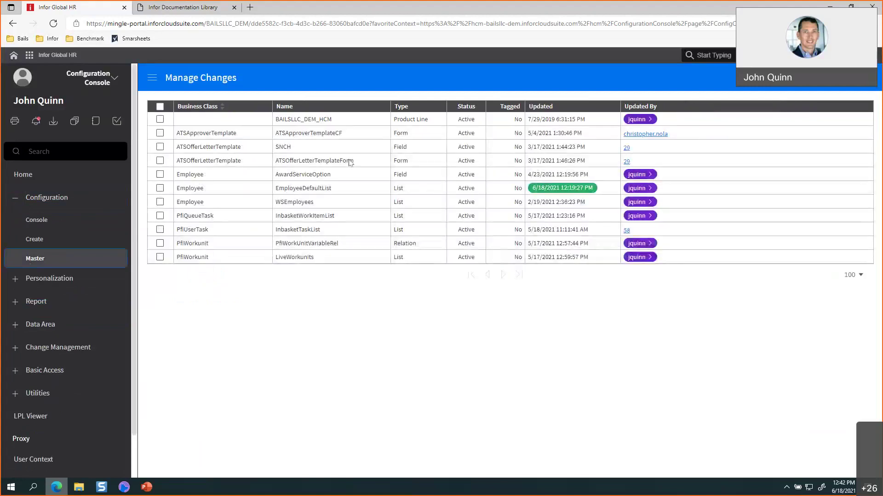
pyautogui.click(345, 244)
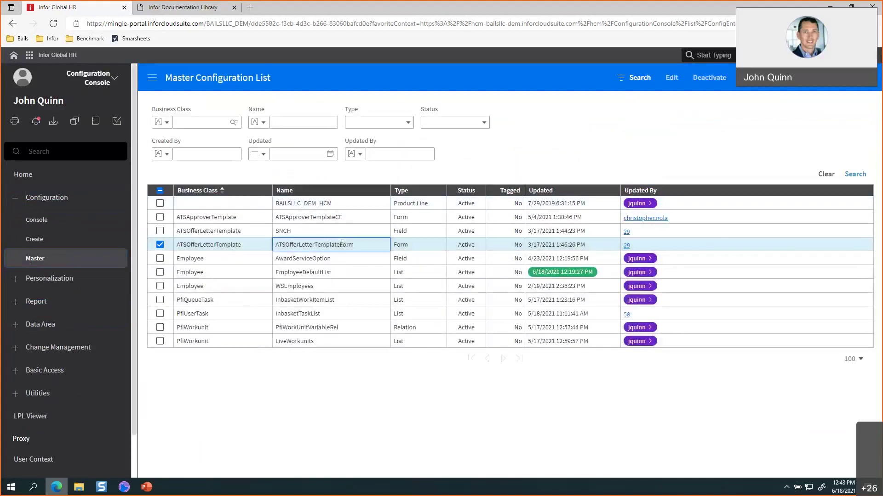
pyautogui.rightClick(341, 244)
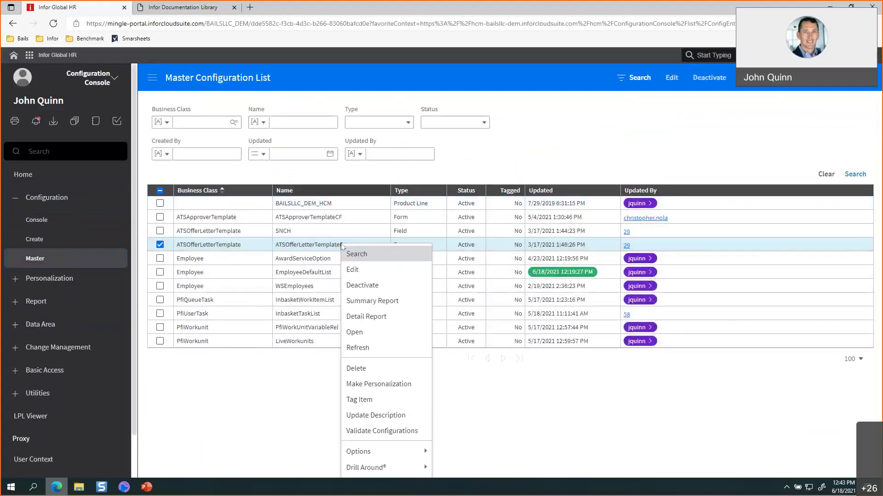
pyautogui.click(357, 400)
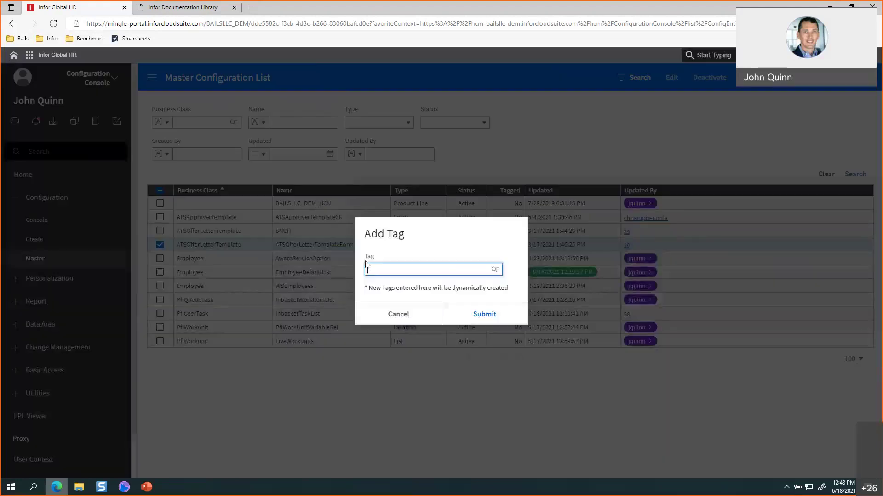
pyautogui.write('BS#345')
pyautogui.click(481, 314)
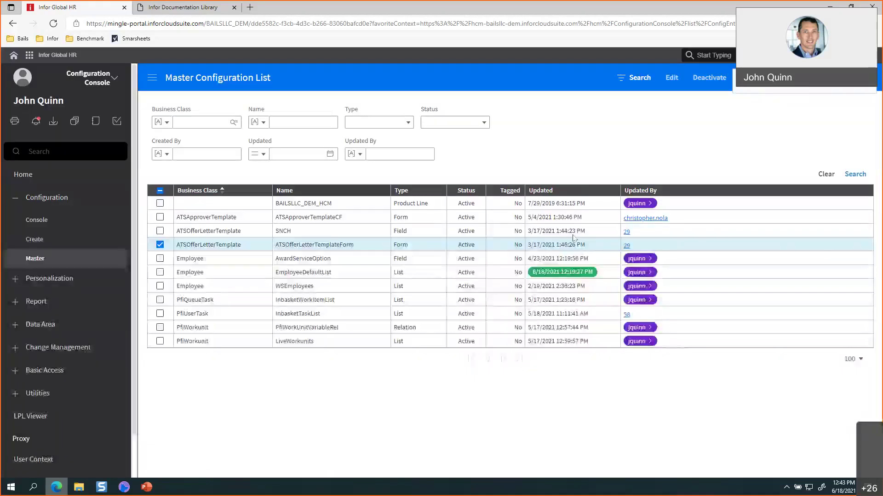
# Step: Return to Manage Changes and view the configurations tagged BS#345
pyautogui.click(42, 347)
pyautogui.scroll(-2, 41, 368)
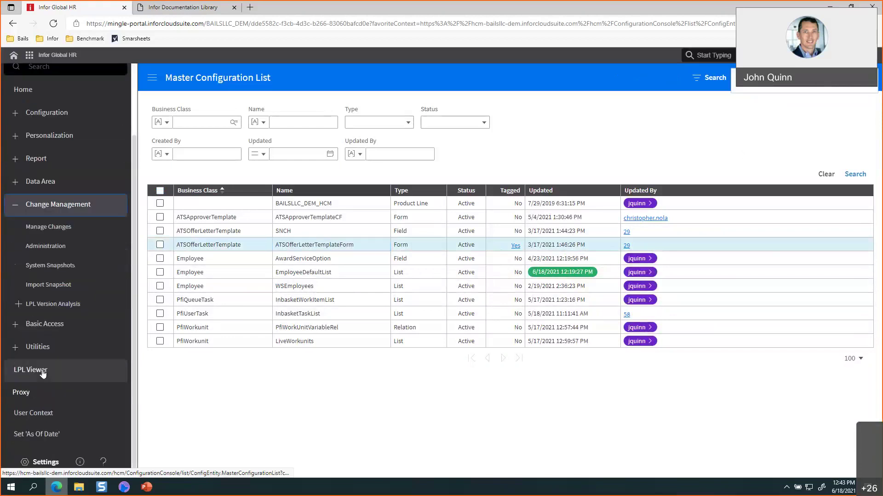
pyautogui.click(50, 227)
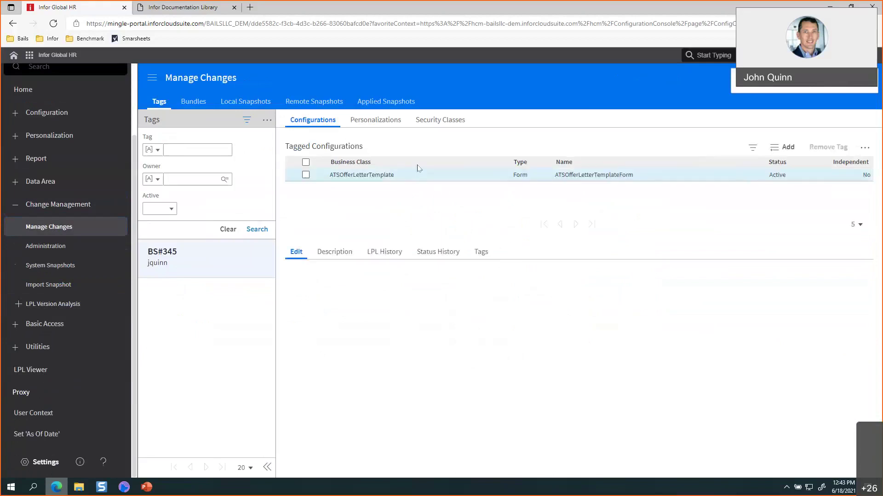
# Step: View the LPL code of the tagged ATSOfferLetterTemplateForm and the actions available for tag BS#345
pyautogui.click(398, 180)
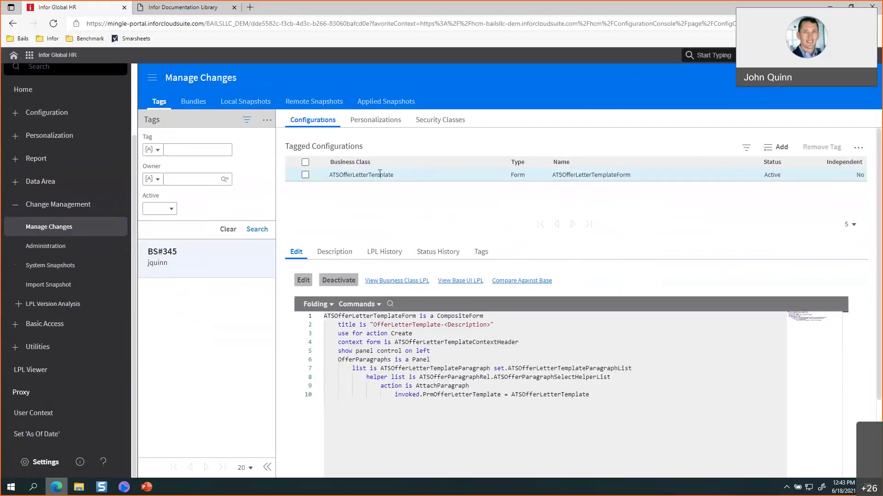
pyautogui.click(195, 105)
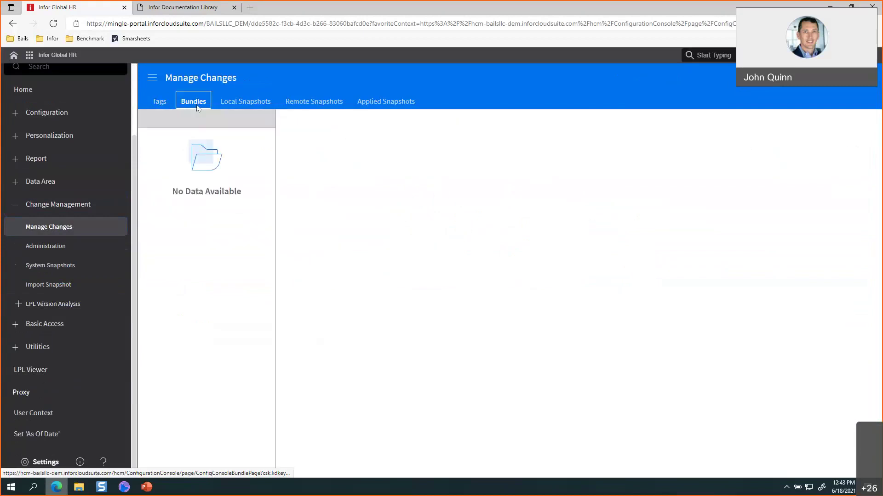
pyautogui.click(151, 101)
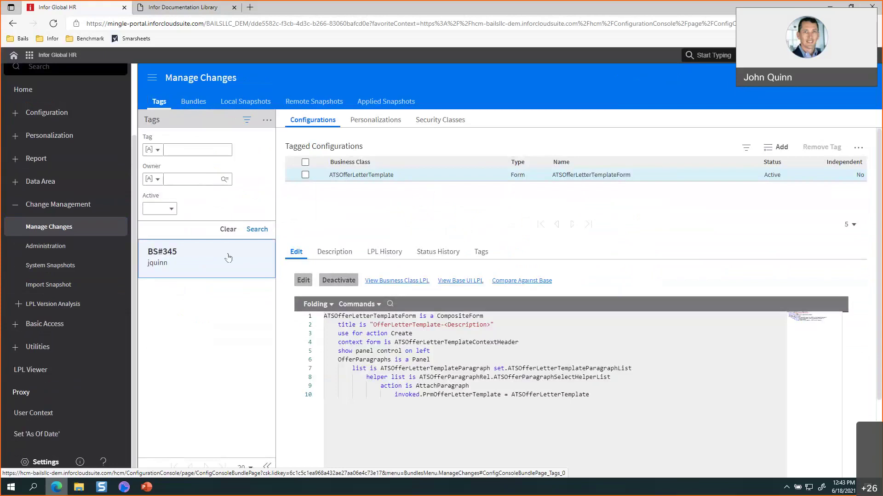
pyautogui.rightClick(228, 258)
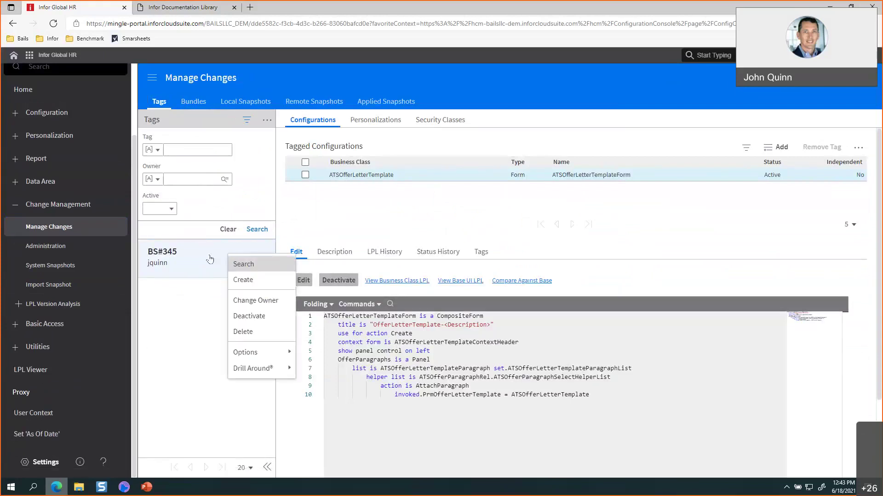
# Step: View the Bundles, Local Snapshots, Remote Snapshots and Applied Snapshots pages of Manage Changes
pyautogui.click(206, 102)
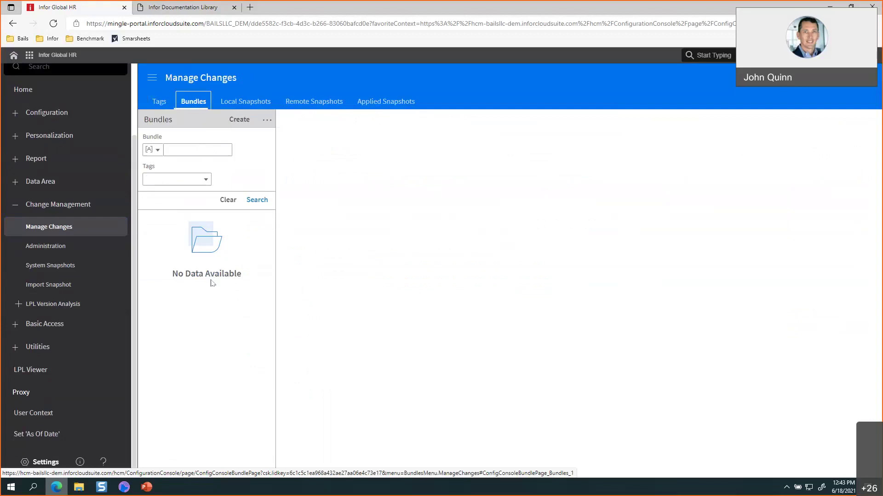
pyautogui.click(246, 101)
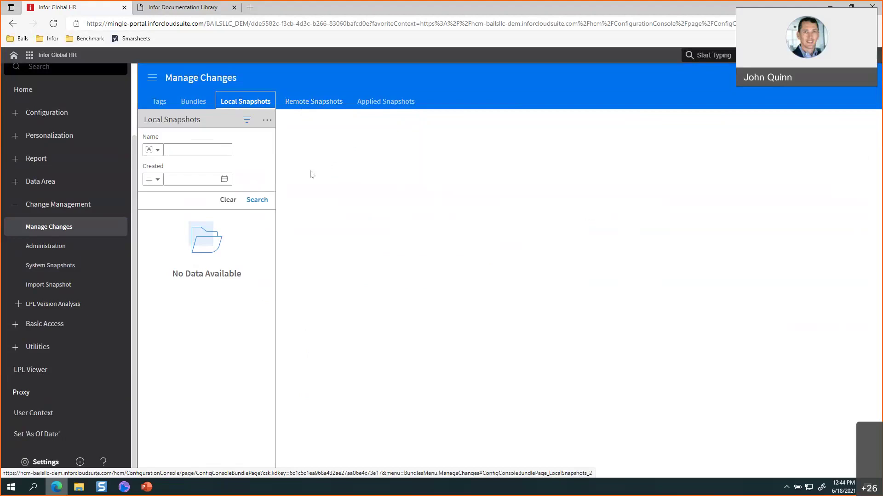
pyautogui.click(327, 102)
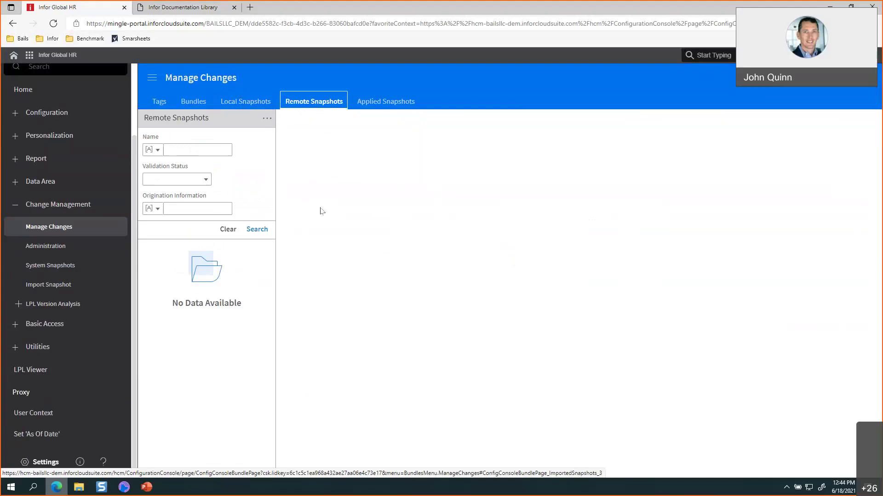
pyautogui.click(394, 100)
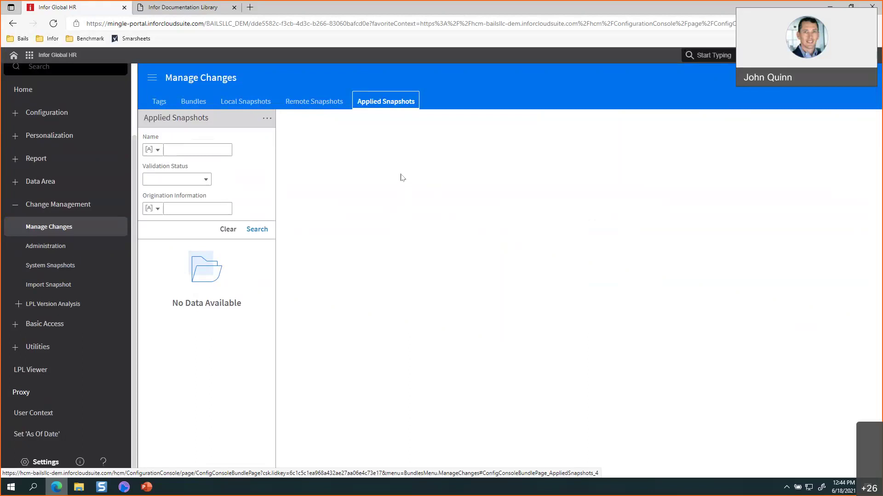
# Step: Go back through the remote and local snapshots to the Bundles page of Manage Changes
pyautogui.click(319, 102)
pyautogui.click(250, 102)
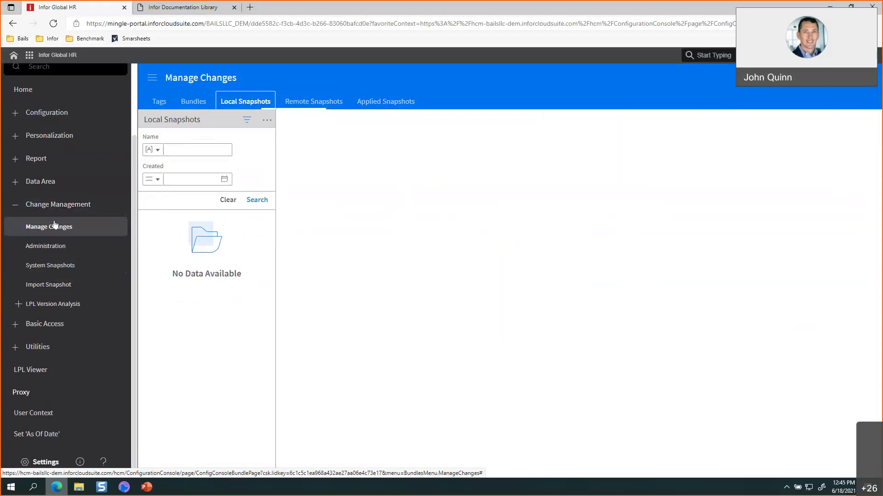
pyautogui.click(152, 102)
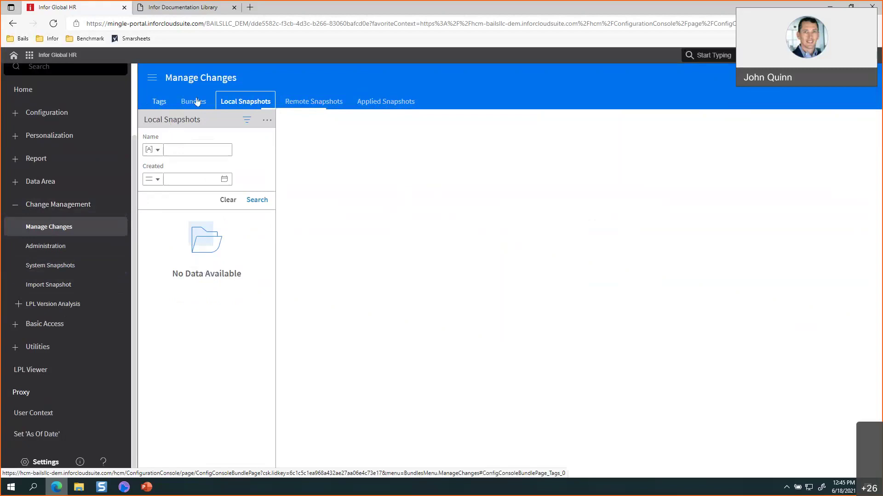
pyautogui.click(196, 102)
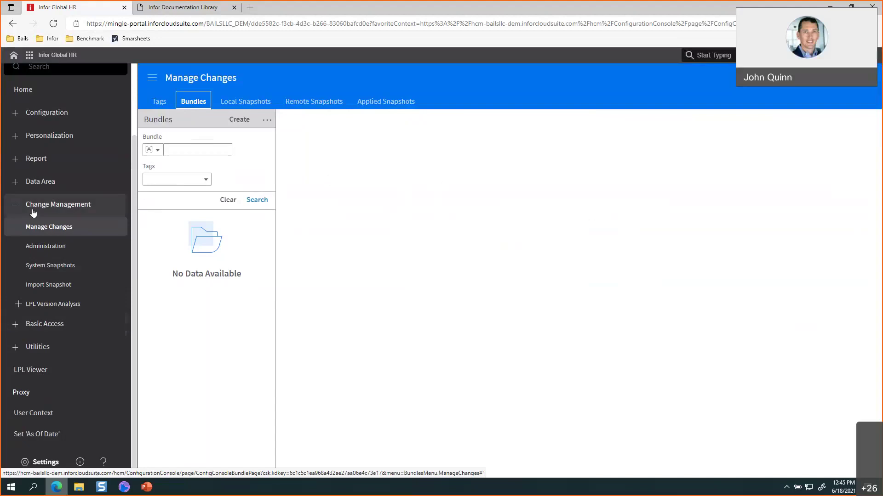
# Step: Switch to the Security Administration role and open the Master Security List under Configurations
pyautogui.click(17, 207)
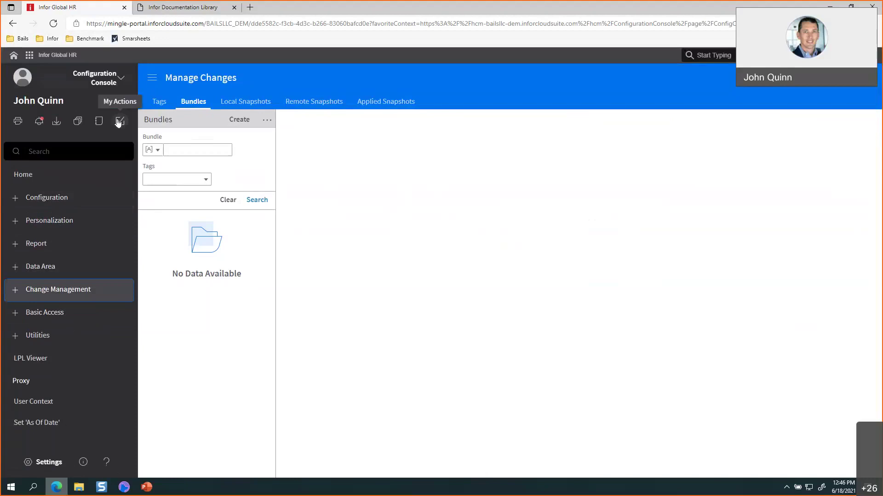
pyautogui.click(110, 81)
pyautogui.scroll(-10, 96, 271)
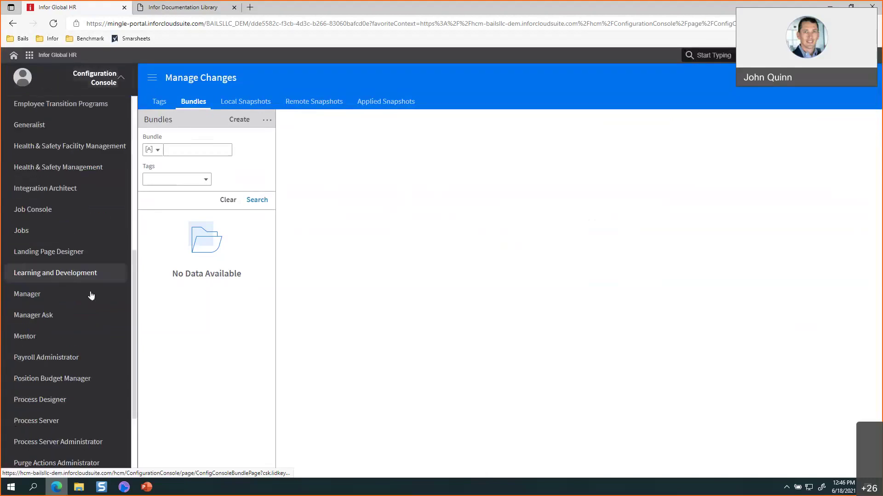
pyautogui.click(65, 400)
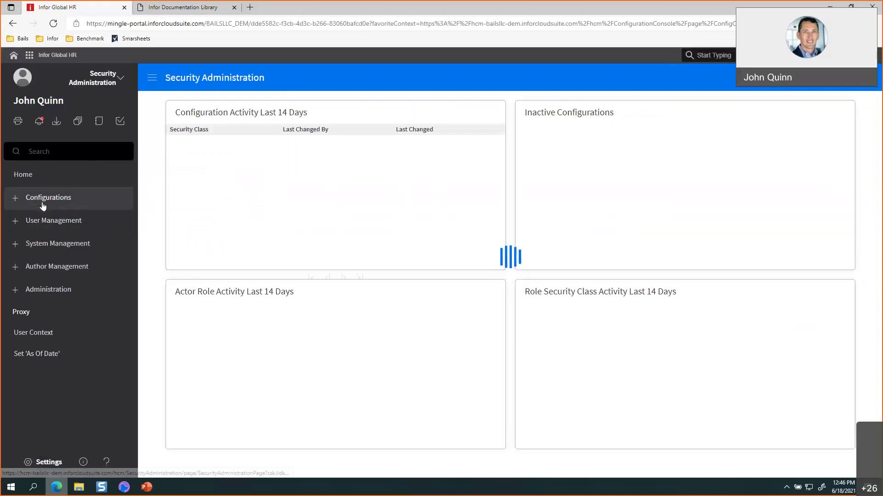
pyautogui.click(42, 204)
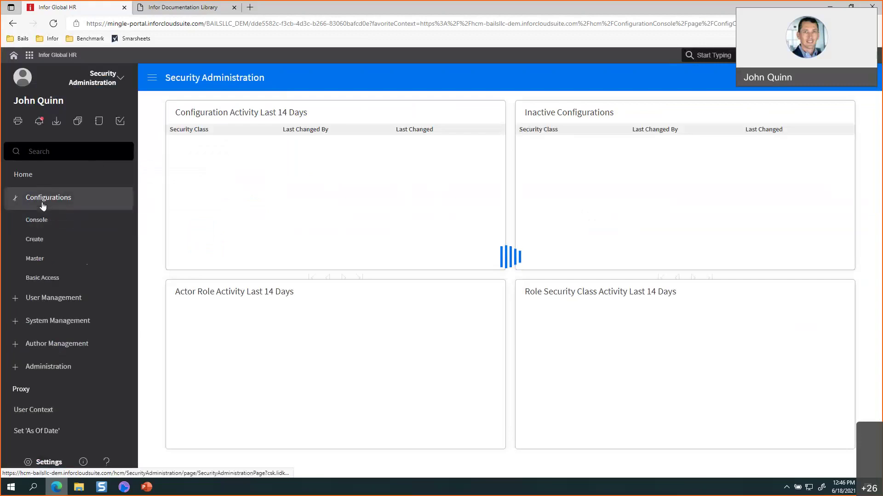
pyautogui.click(44, 258)
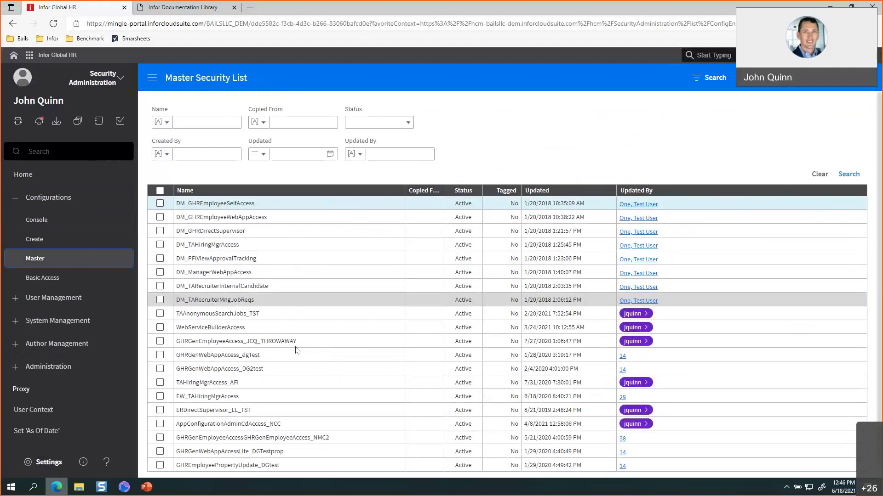
# Step: Filter the Master Security List by names containing "Config"
pyautogui.scroll(-1, 296, 350)
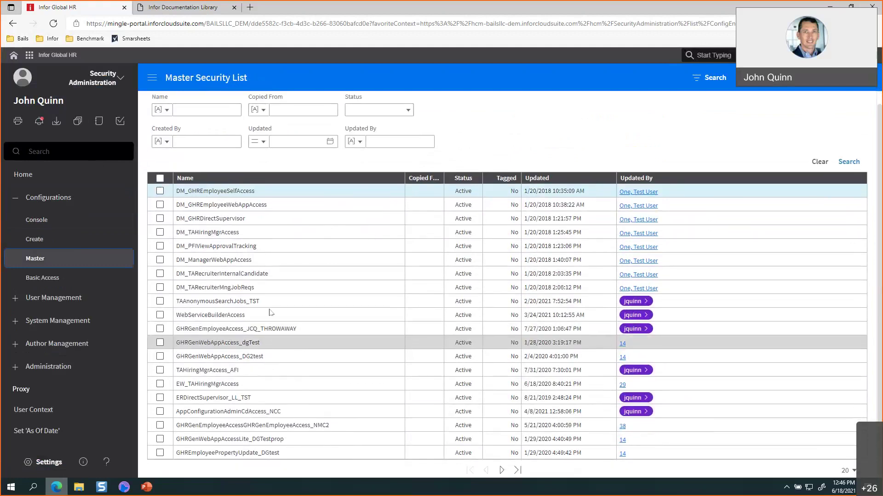
pyautogui.click(198, 107)
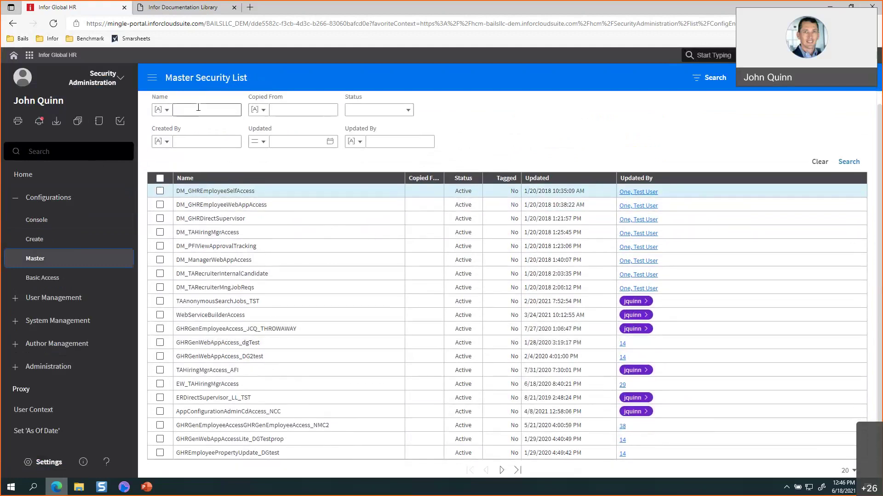
pyautogui.write('(C')
pyautogui.press('BackSpace')
pyautogui.write('*Config*')
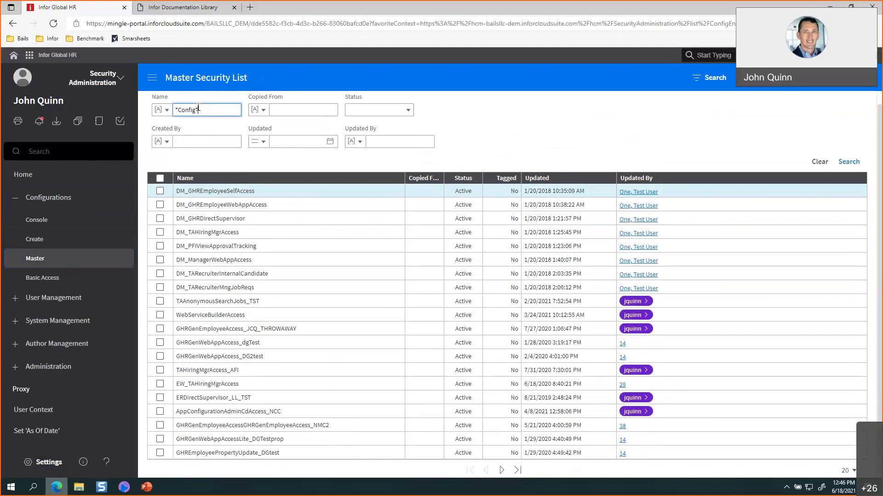
pyautogui.press('Return')
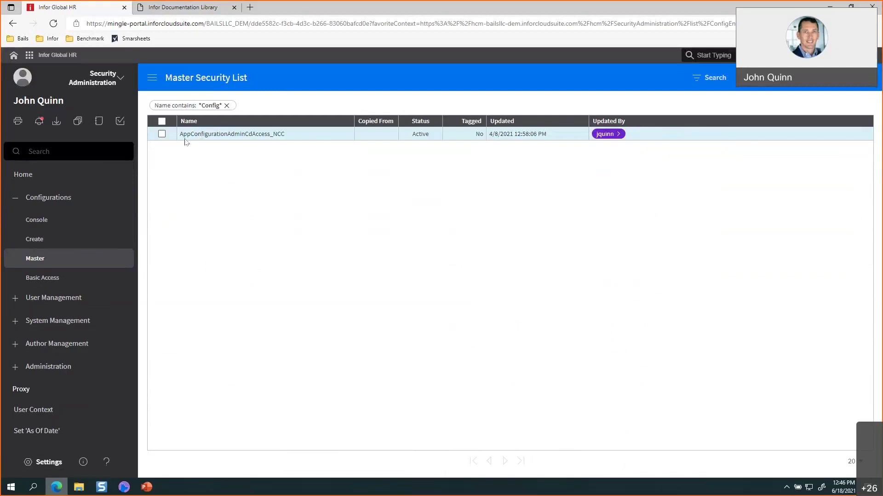
# Step: Open the AppConfigurationAdminCdAccess_NCC security class, examine its access rights, and return to the Master Security List
pyautogui.click(185, 142)
pyautogui.doubleClick(185, 142)
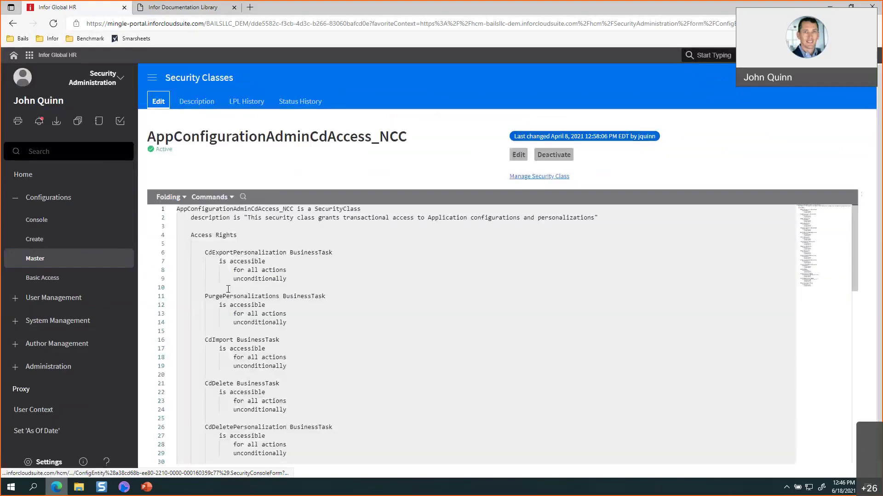
pyautogui.scroll(-3, 228, 289)
pyautogui.scroll(-3, 228, 289)
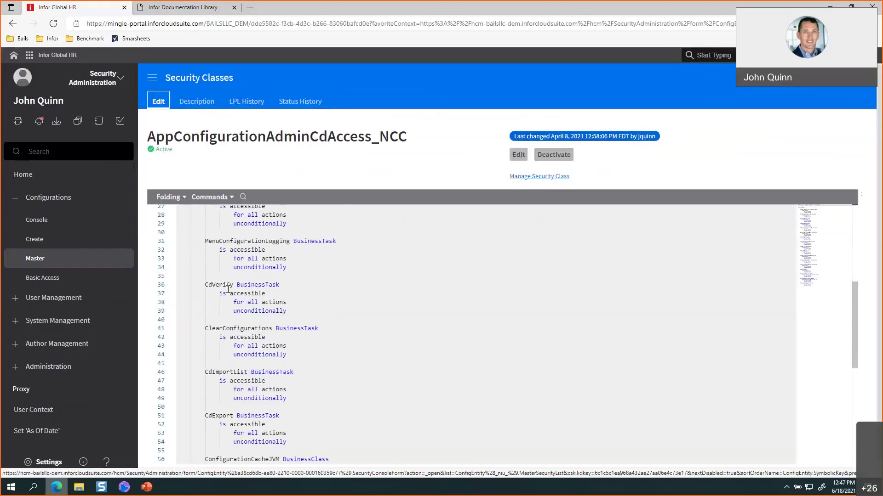
pyautogui.scroll(-6, 229, 289)
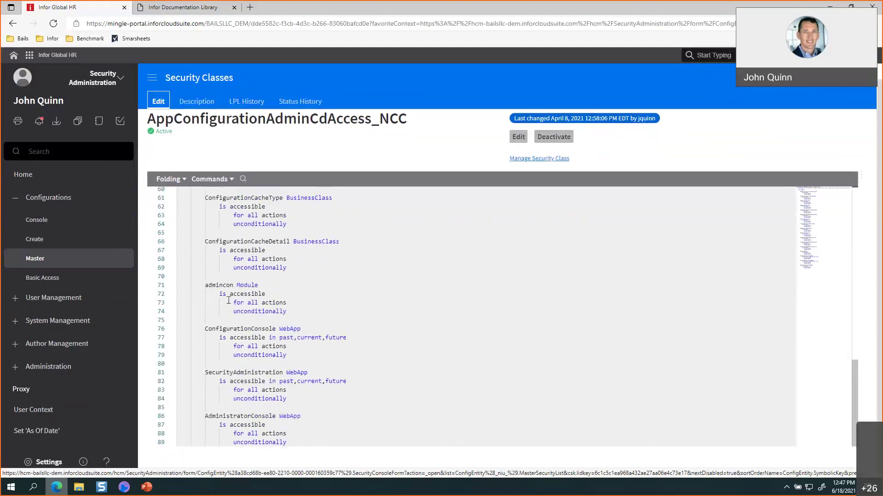
pyautogui.click(226, 425)
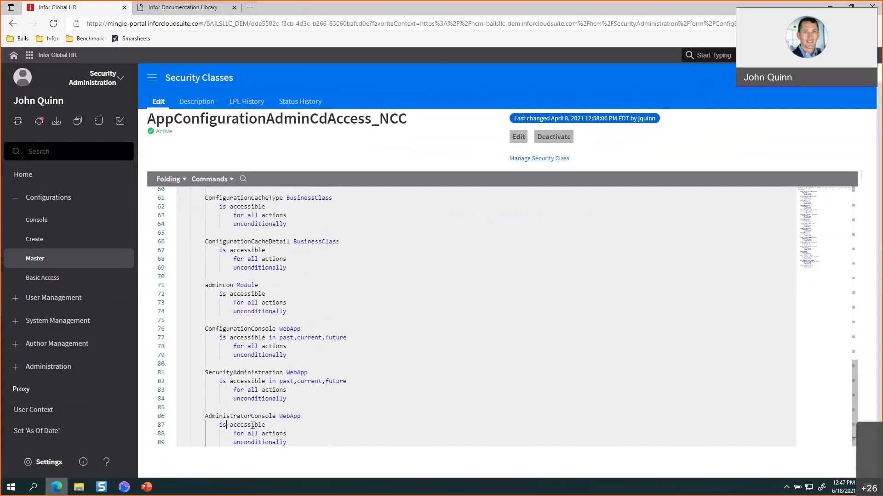
pyautogui.scroll(1, 246, 413)
pyautogui.scroll(-1, 243, 408)
pyautogui.scroll(8, 242, 266)
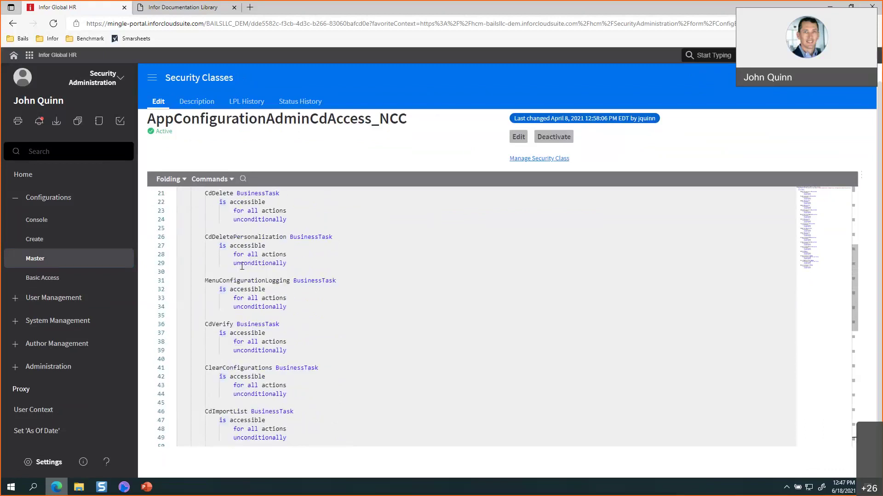
pyautogui.scroll(5, 241, 266)
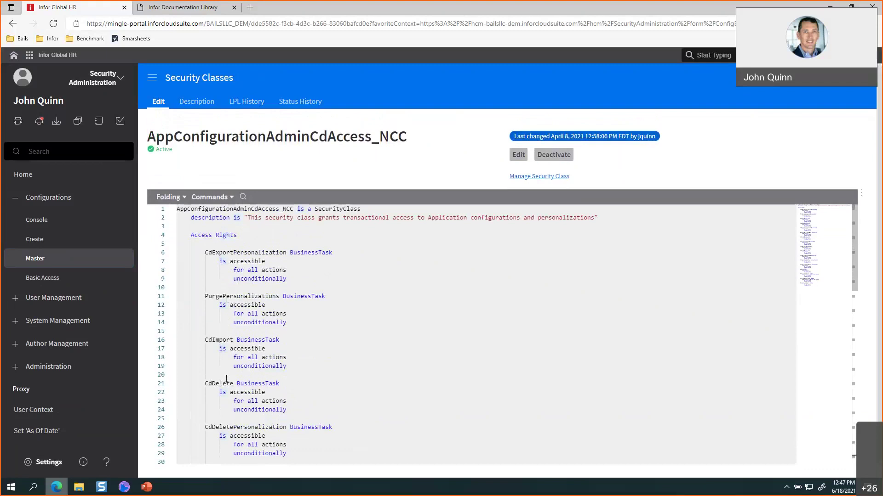
pyautogui.click(92, 263)
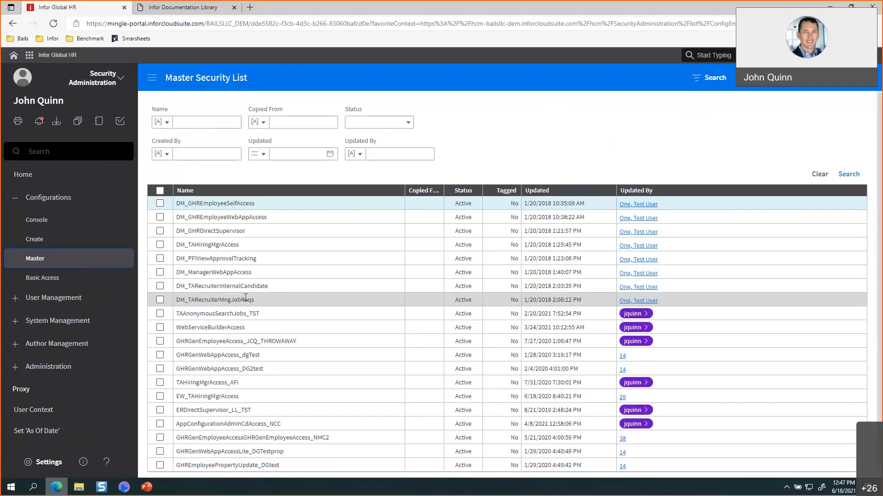
# Step: Switch to the Administrator role and view its Quick Links page and the list of available roles
pyautogui.click(123, 79)
pyautogui.click(63, 153)
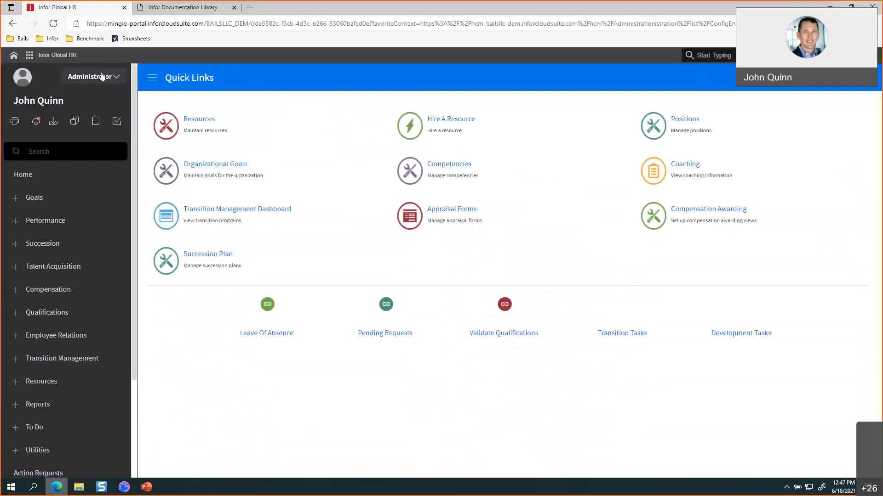
pyautogui.click(102, 77)
pyautogui.click(109, 77)
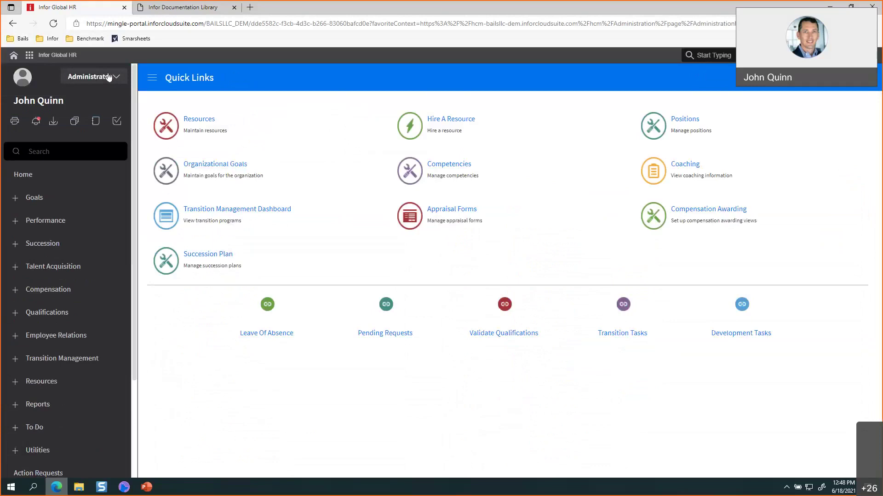
pyautogui.click(109, 77)
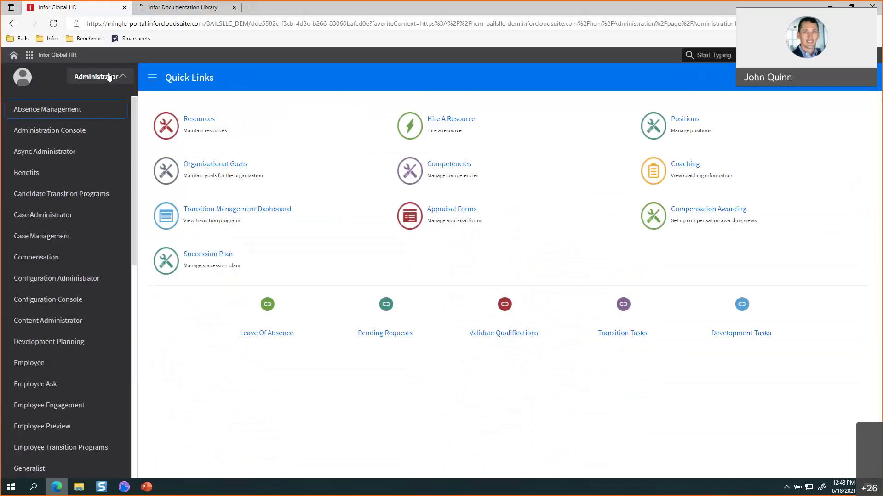
pyautogui.click(109, 77)
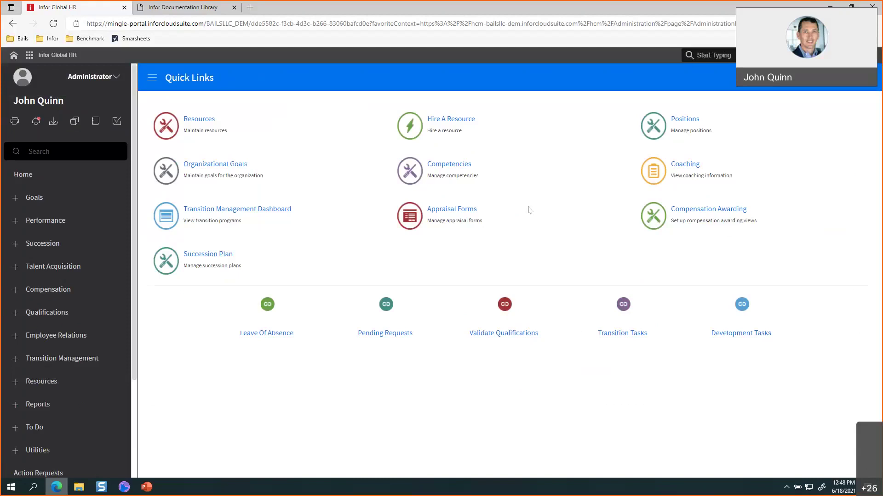
# Step: Switch to the Administration Console role and look through the options under Other
pyautogui.click(85, 76)
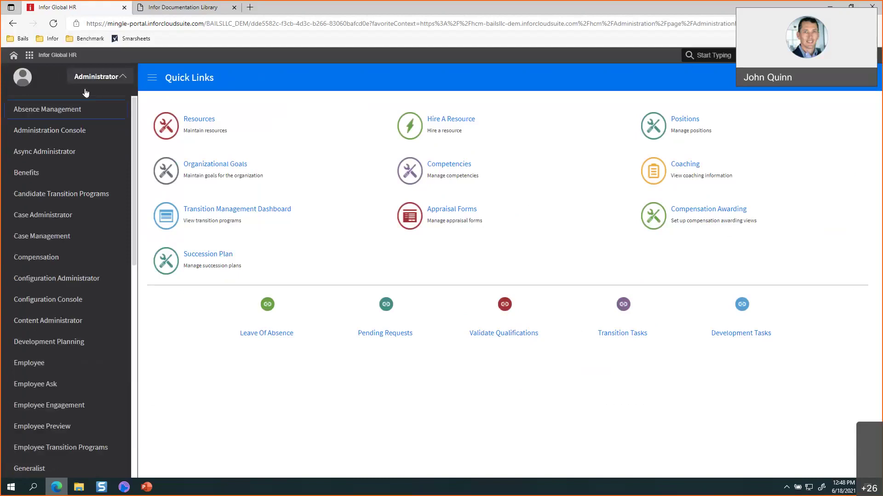
pyautogui.click(75, 131)
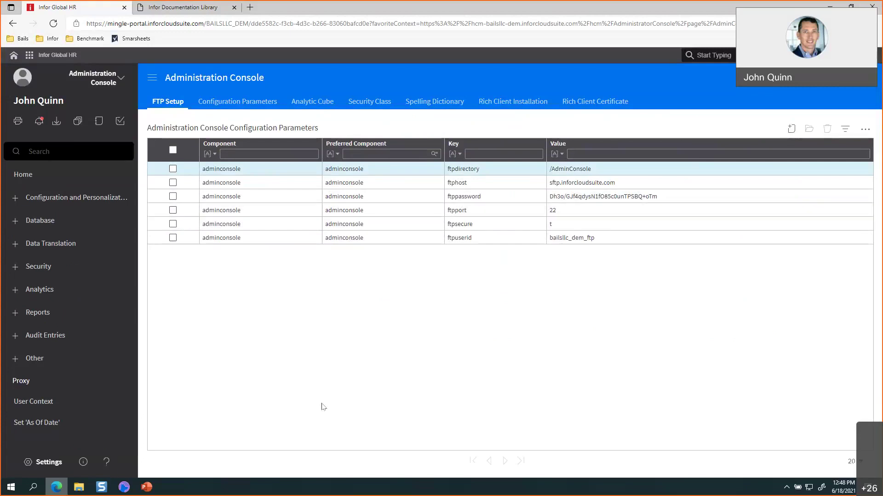
pyautogui.click(27, 358)
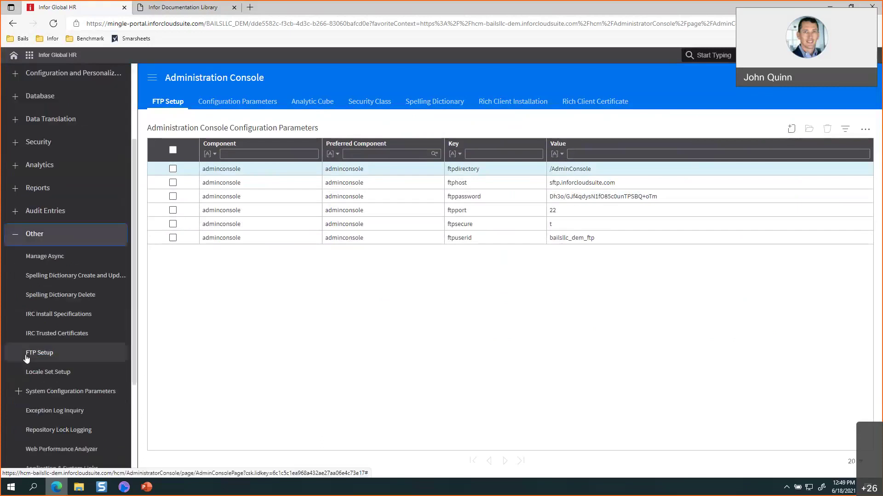
pyautogui.scroll(-5, 27, 358)
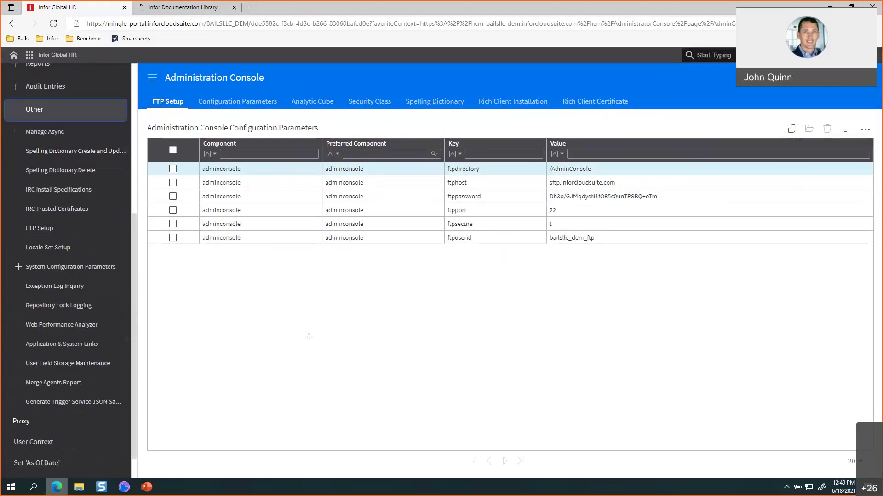
# Step: Open the Public Web Services API documentation from Application & System Links and browse the Form and List based REST Web Services Directory
pyautogui.click(83, 341)
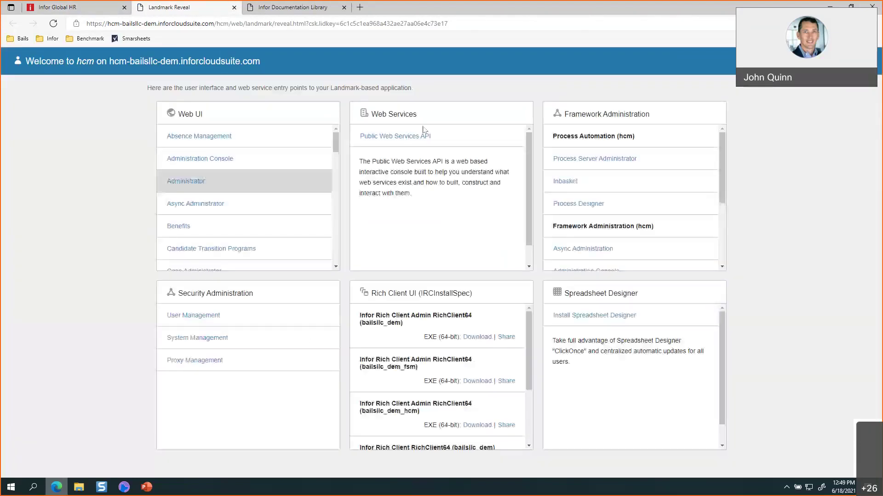
pyautogui.click(419, 136)
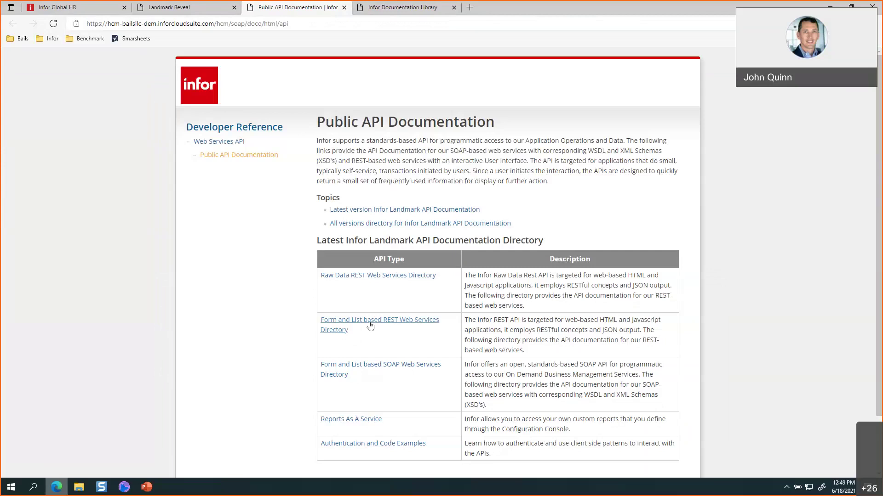
pyautogui.click(370, 326)
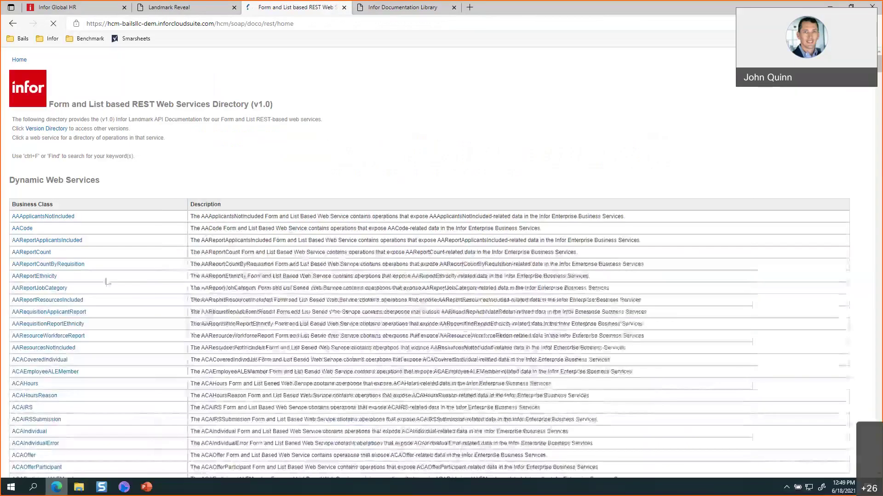
pyautogui.scroll(-3, 107, 282)
pyautogui.scroll(-5, 106, 283)
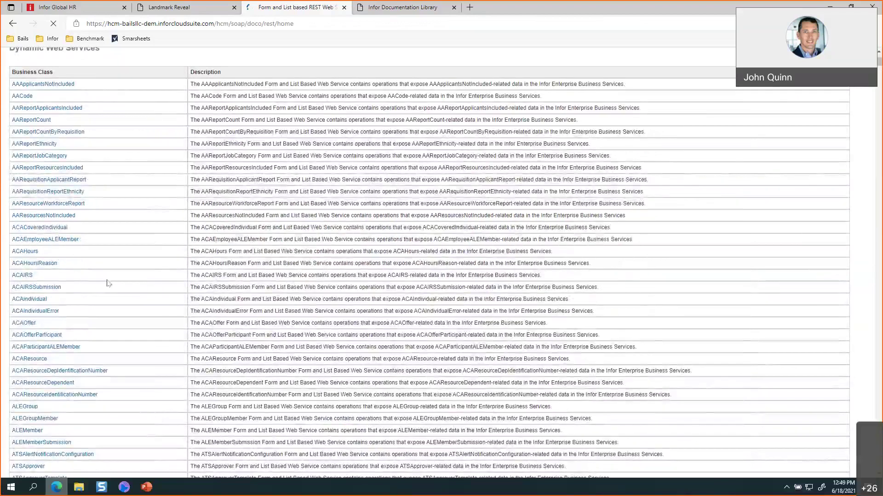
pyautogui.scroll(-5, 107, 283)
pyautogui.scroll(-10, 107, 282)
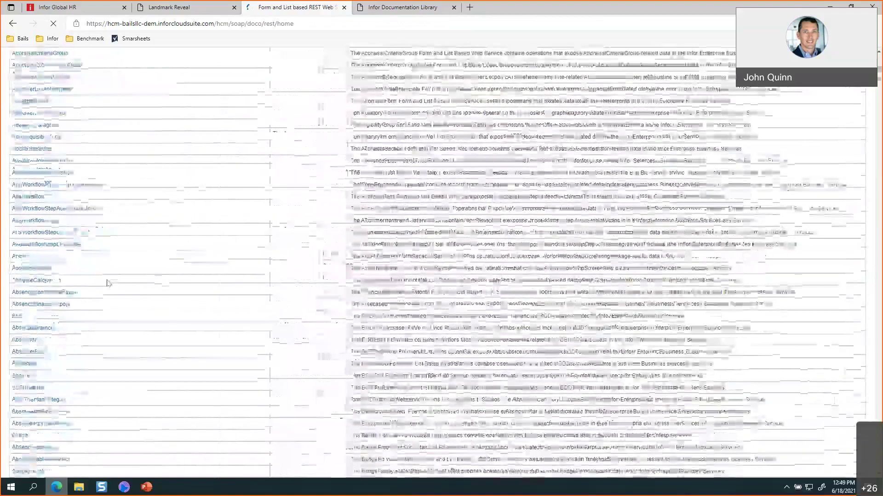
pyautogui.scroll(-10, 107, 283)
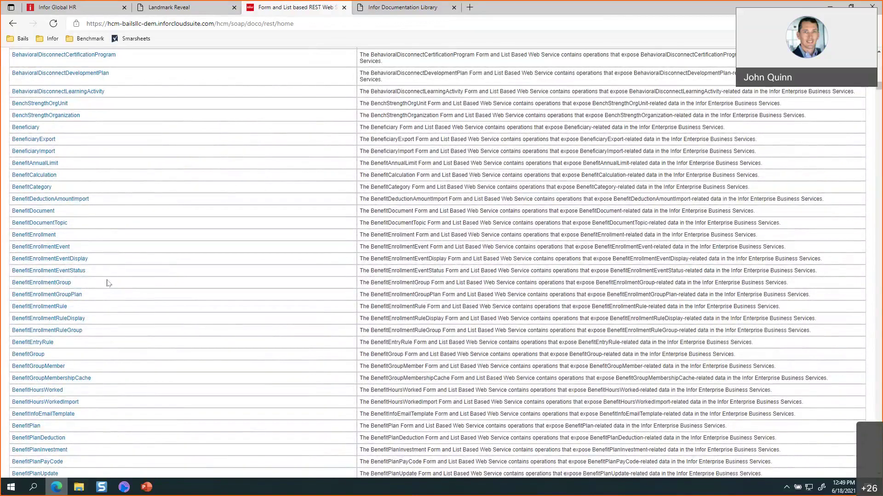
pyautogui.scroll(5, 106, 283)
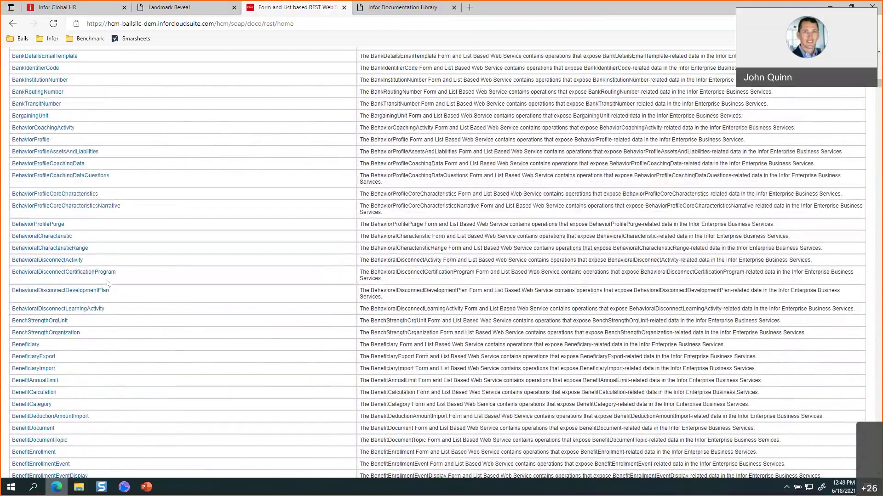
pyautogui.scroll(3, 106, 282)
# Step: View the Reports As A Service directory from the Public API Documentation, and return to the Administration Console in Infor Global HR
pyautogui.click(13, 24)
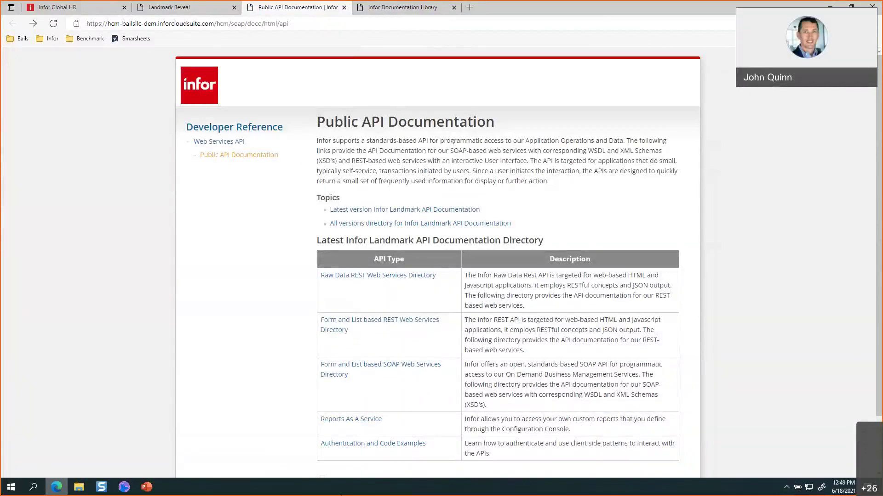
pyautogui.click(347, 420)
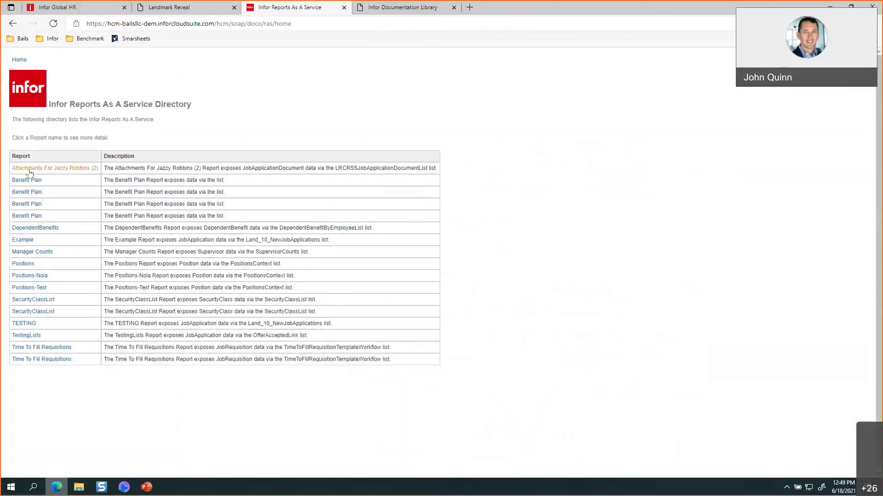
pyautogui.click(76, 6)
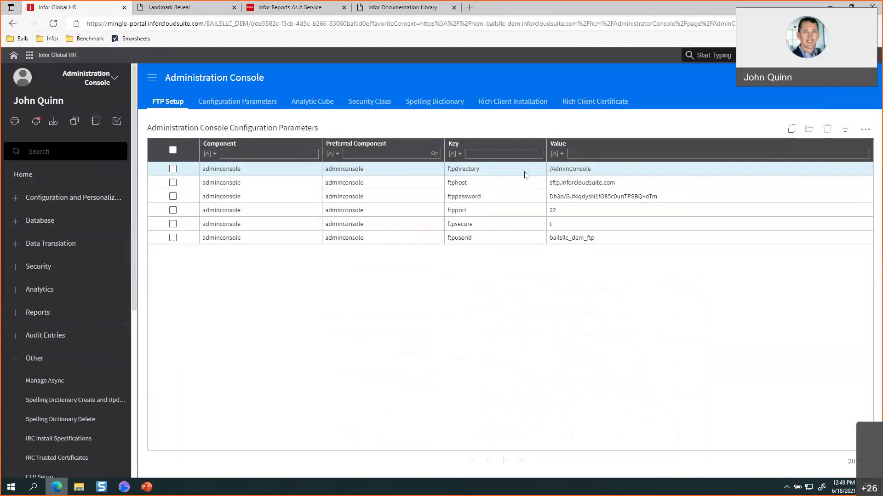
# Step: Check the additional actions for the FTP Setup list and switch to the Employee role
pyautogui.click(864, 130)
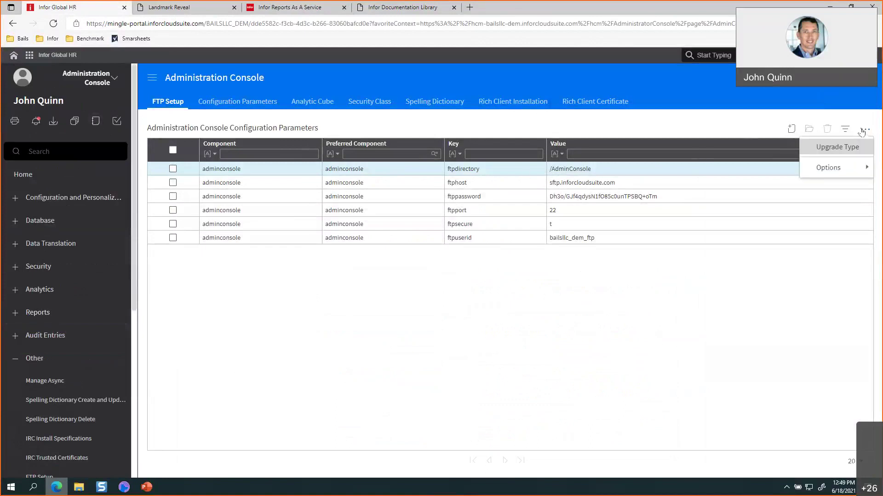
pyautogui.click(476, 122)
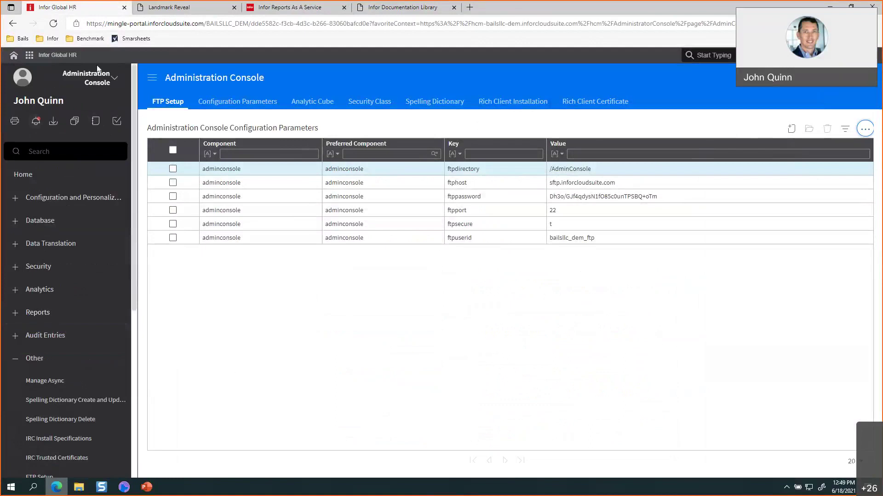
pyautogui.click(86, 83)
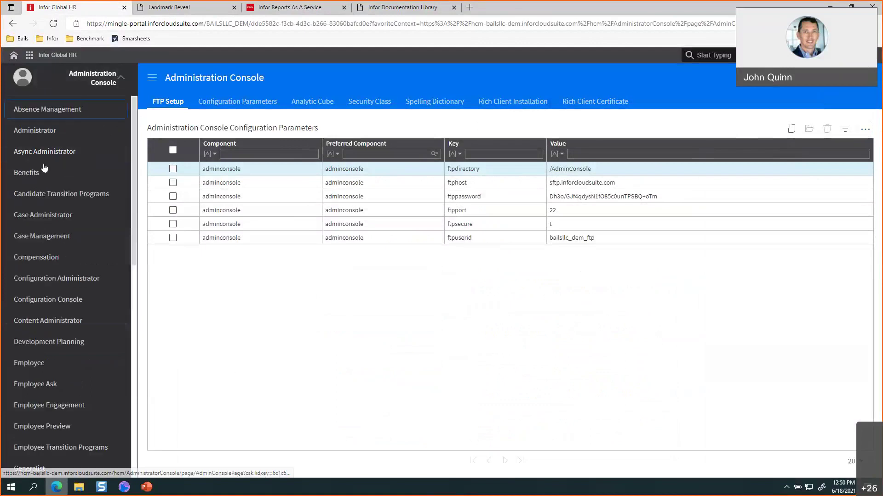
pyautogui.click(45, 372)
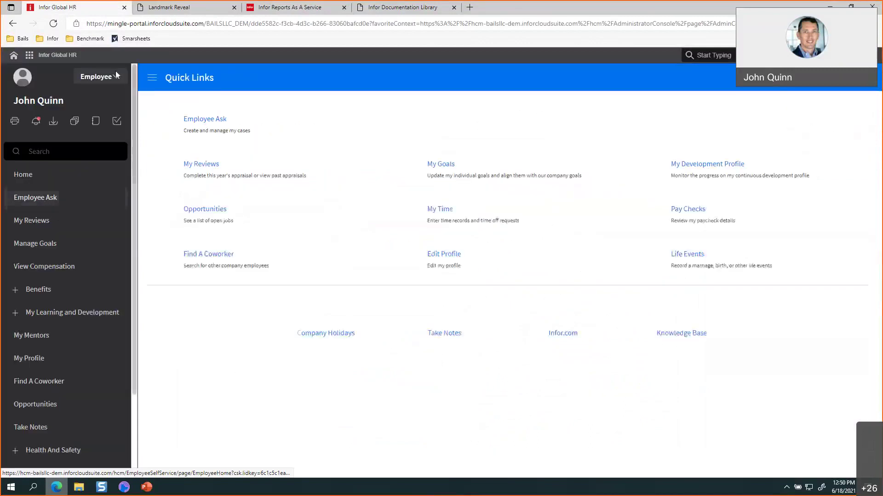
# Step: Switch to the Administrator role and search its resources by last name "q"
pyautogui.click(109, 79)
pyautogui.click(34, 150)
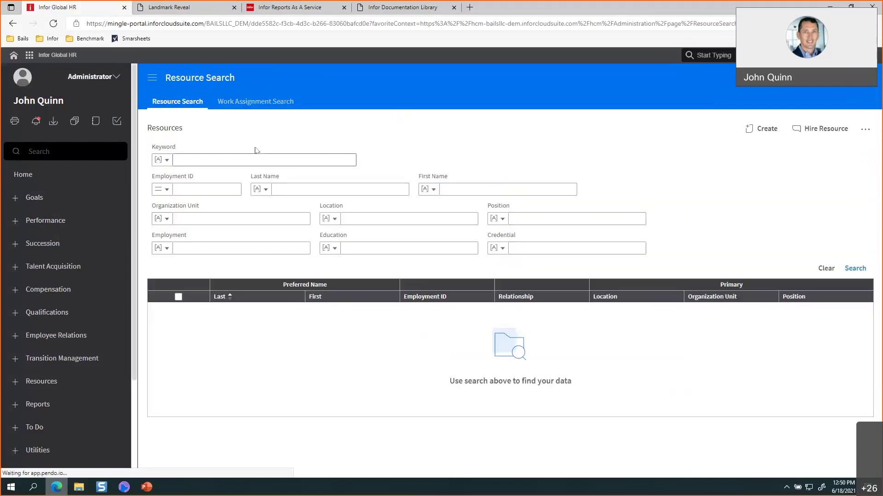
pyautogui.click(284, 189)
pyautogui.write('q')
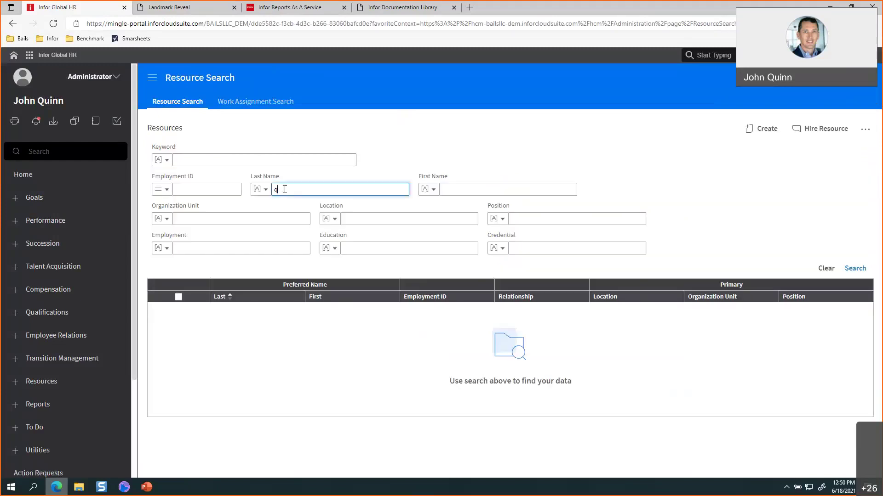
pyautogui.press('Return')
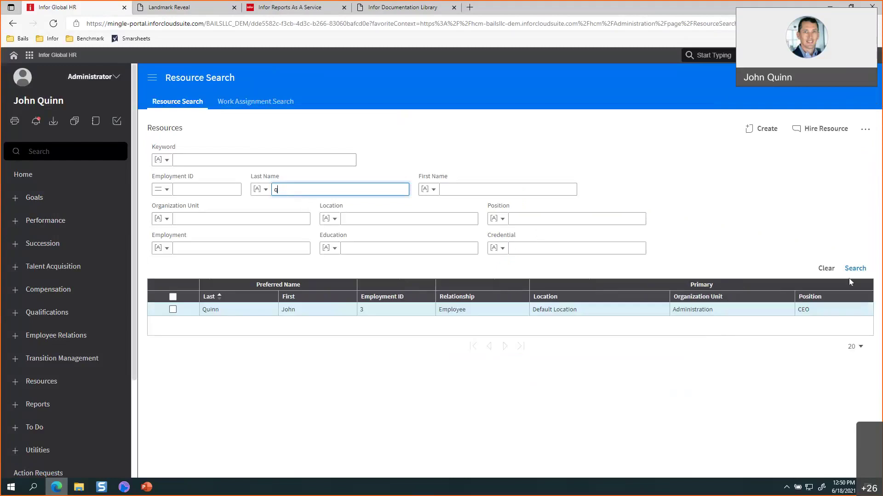
# Step: Start creating a report from the Resources list and add a blank field column to it
pyautogui.click(868, 130)
pyautogui.moveTo(853, 168)
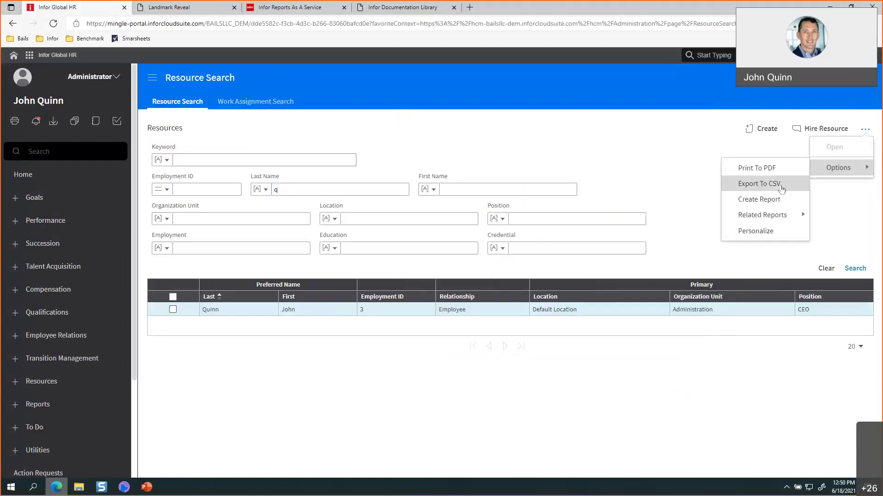
pyautogui.click(776, 202)
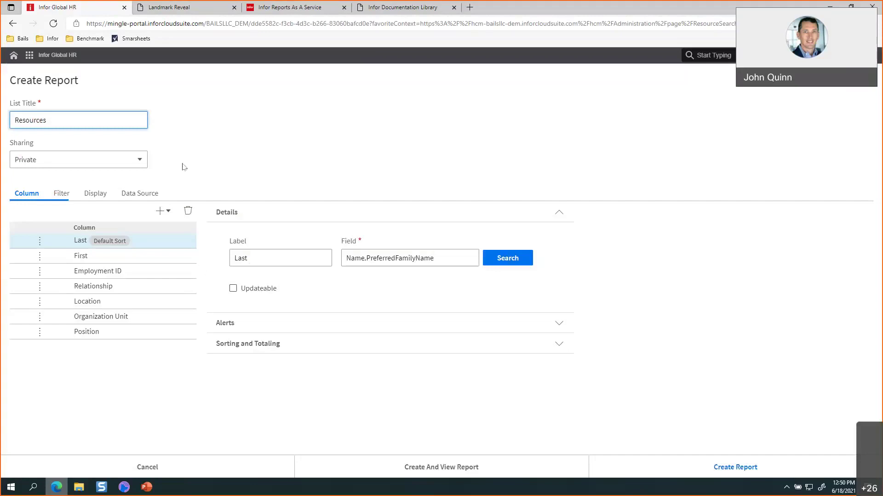
pyautogui.click(165, 216)
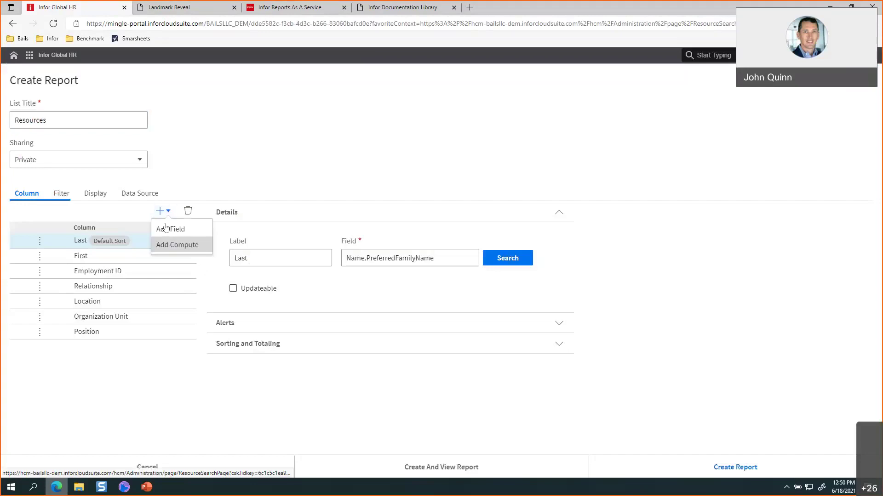
pyautogui.click(164, 229)
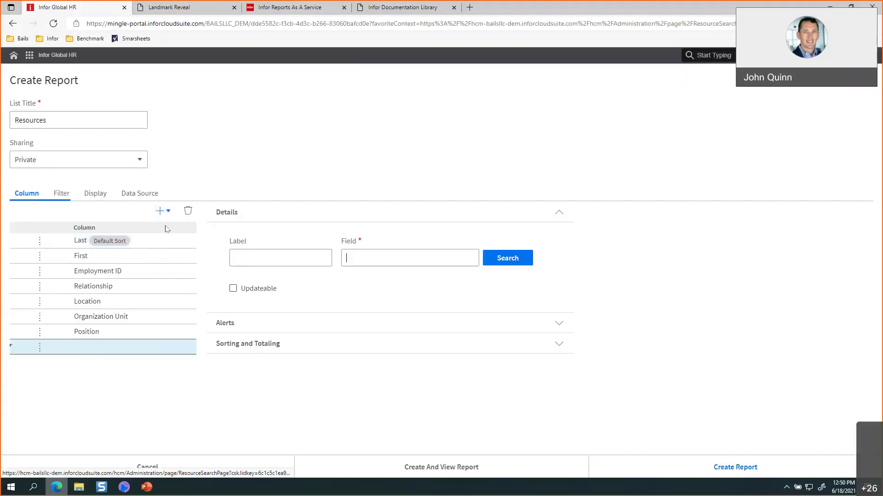
pyautogui.click(135, 348)
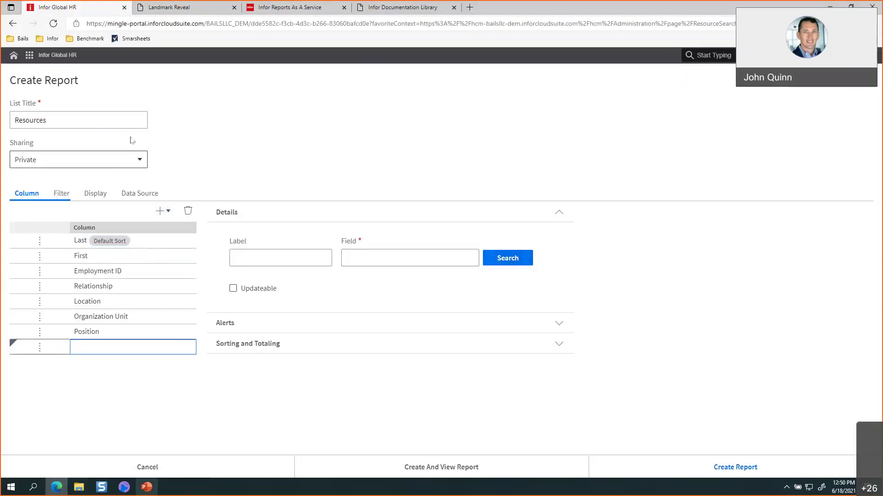
# Step: Leave the unfinished Resources report and return to the Administrator role's Quick Links page
pyautogui.click(14, 62)
pyautogui.click(29, 55)
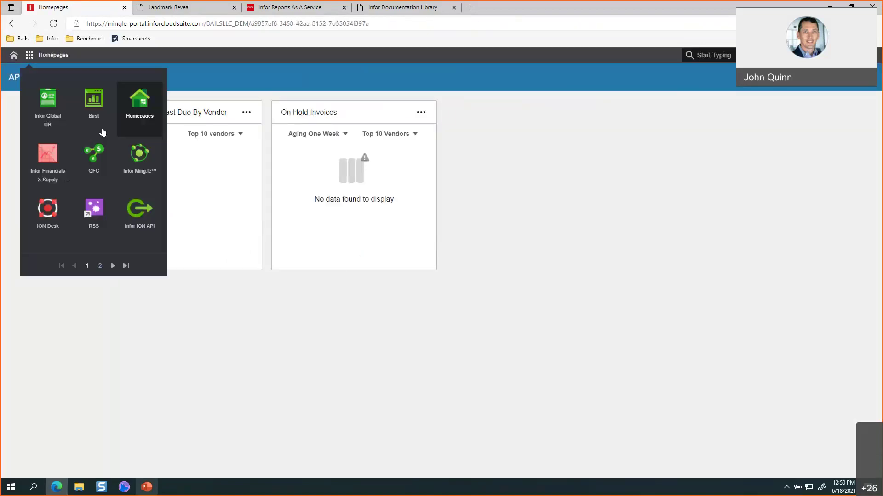
pyautogui.click(61, 111)
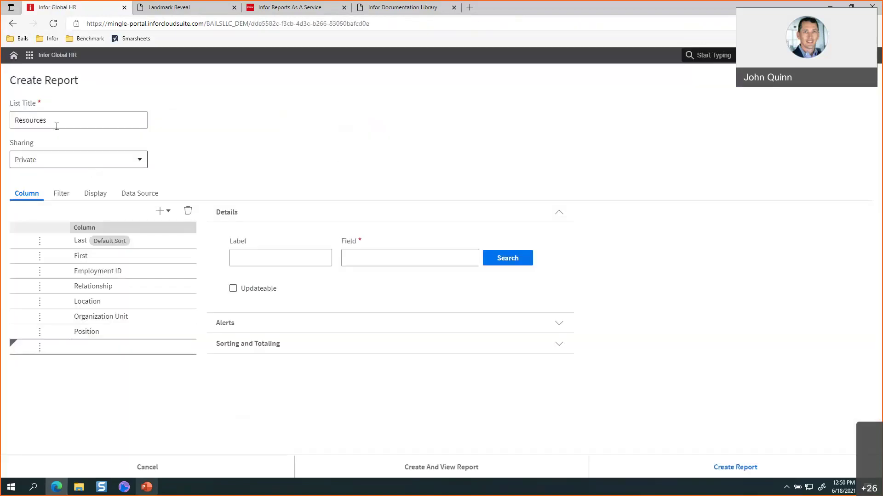
pyautogui.click(13, 24)
pyautogui.click(14, 25)
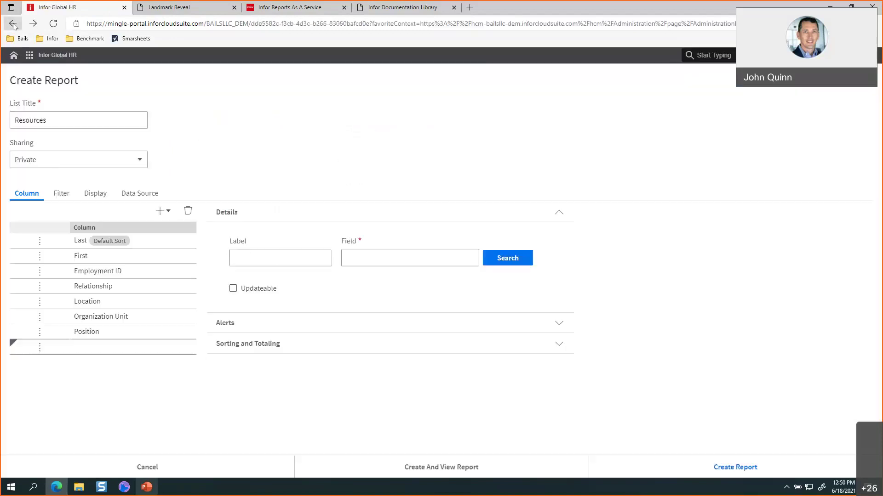
pyautogui.click(14, 25)
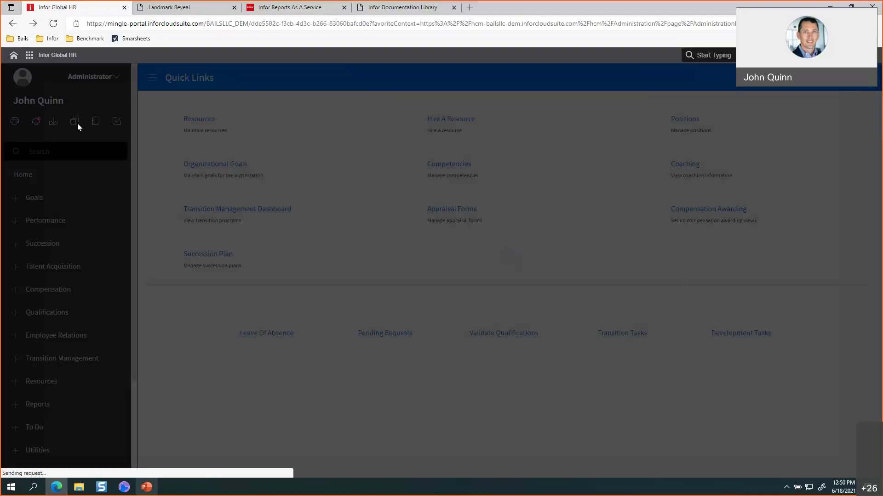